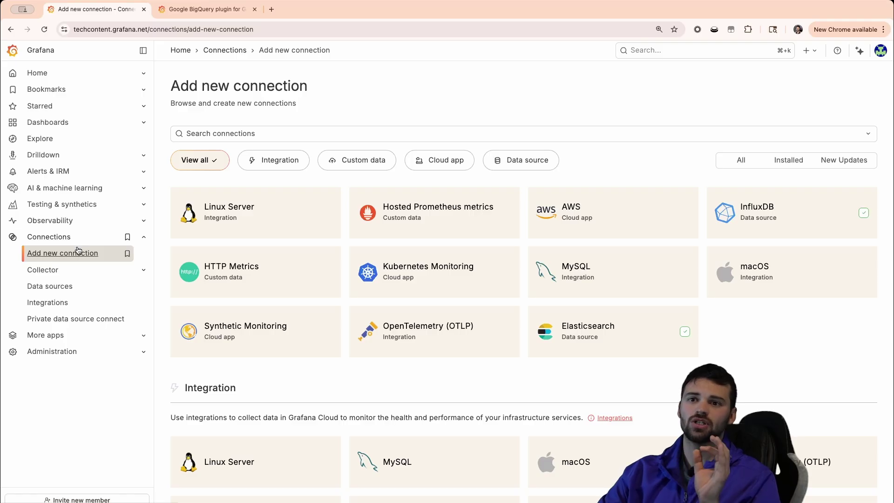
Filter the catalogue to data sources and add a new Google BigQuery data source.
click(545, 165)
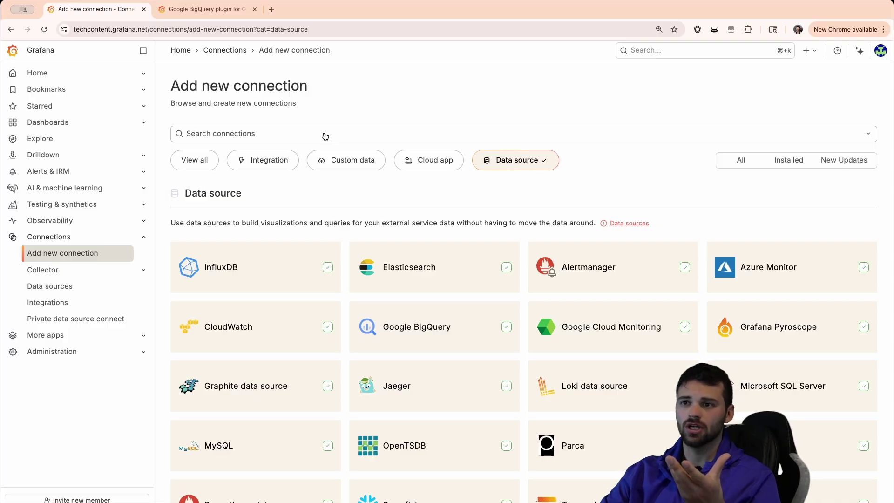
click(438, 320)
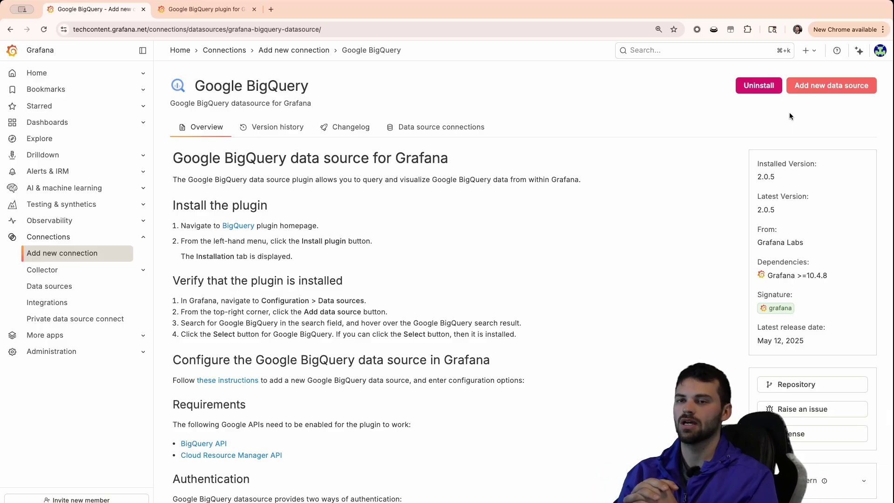
click(819, 86)
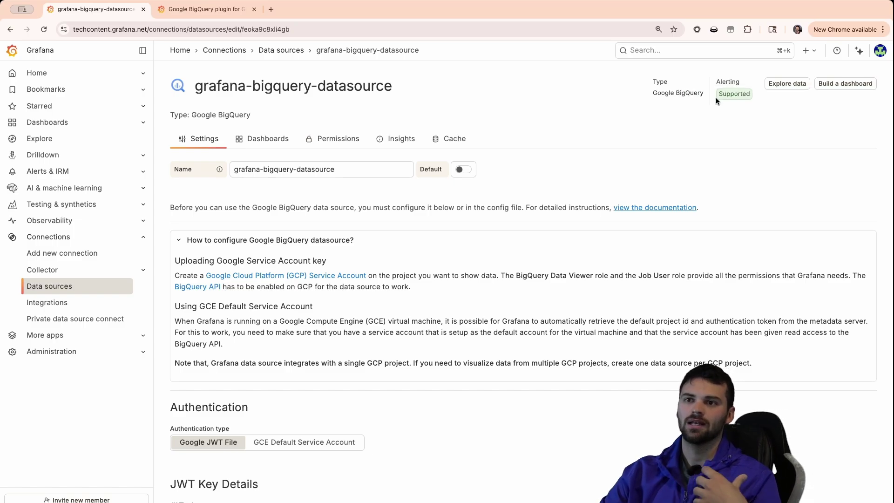
Scroll through the new data source's Authentication and JWT Key Details settings.
scroll(527, 243, down, 1)
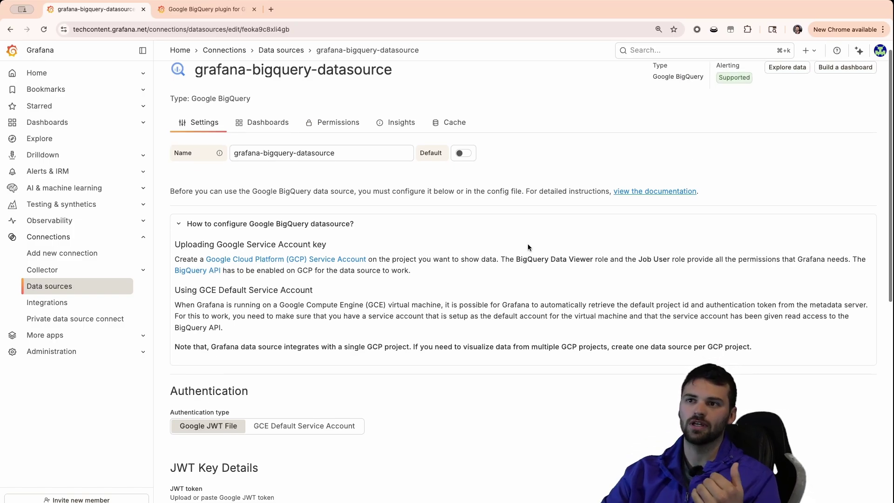
scroll(528, 247, down, 1)
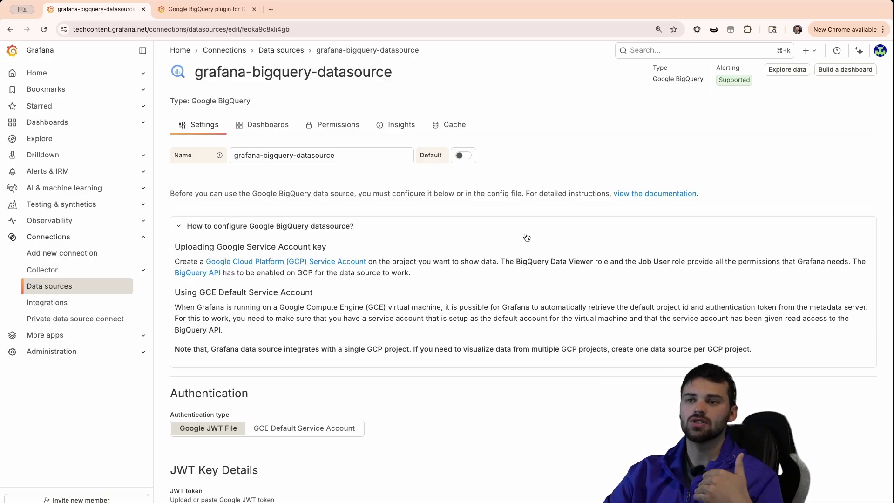
scroll(527, 237, up, 1)
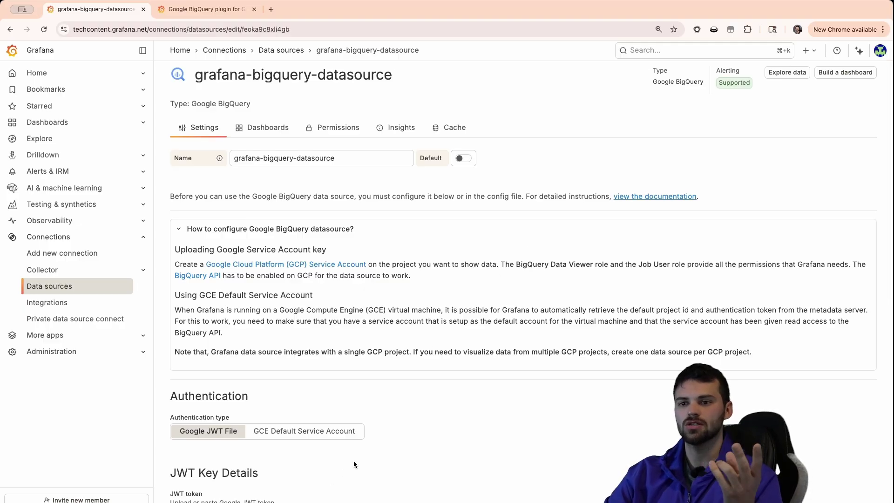
scroll(358, 458, up, 1)
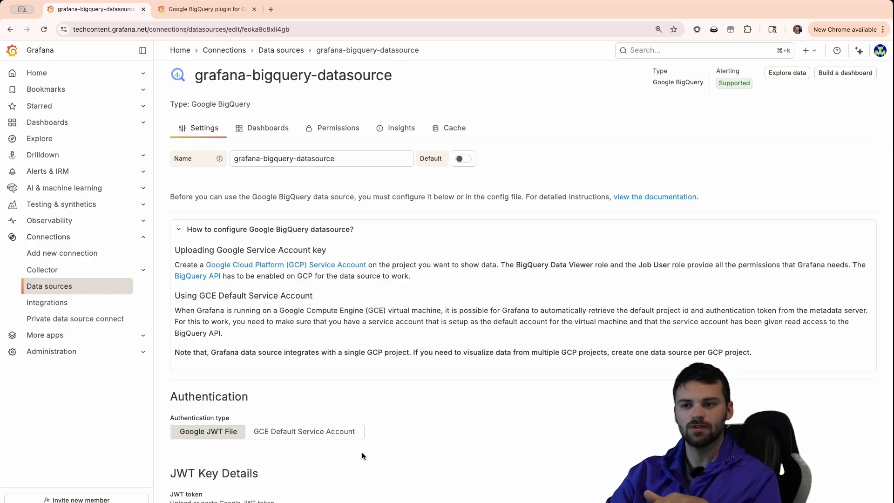
scroll(317, 415, up, 2)
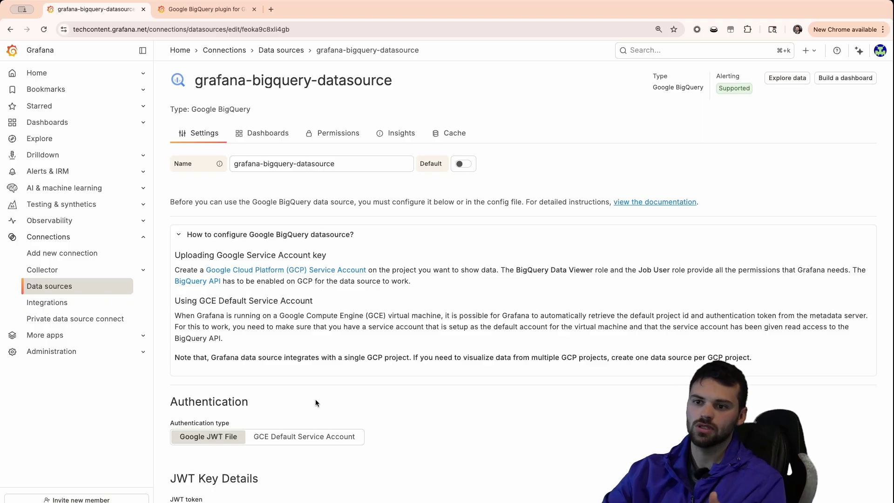
scroll(211, 441, up, 1)
scroll(211, 441, down, 4)
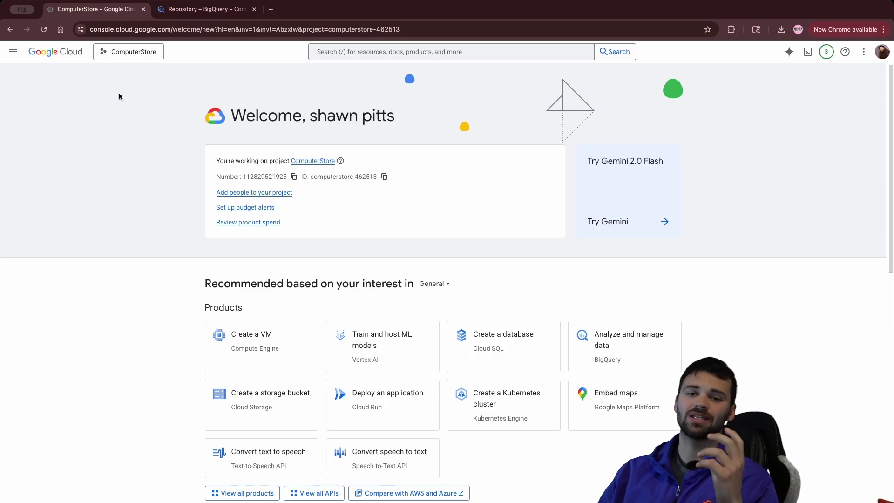
Search the Google Cloud API Library for 'BigQuery'.
click(17, 52)
mouse_move(71, 179)
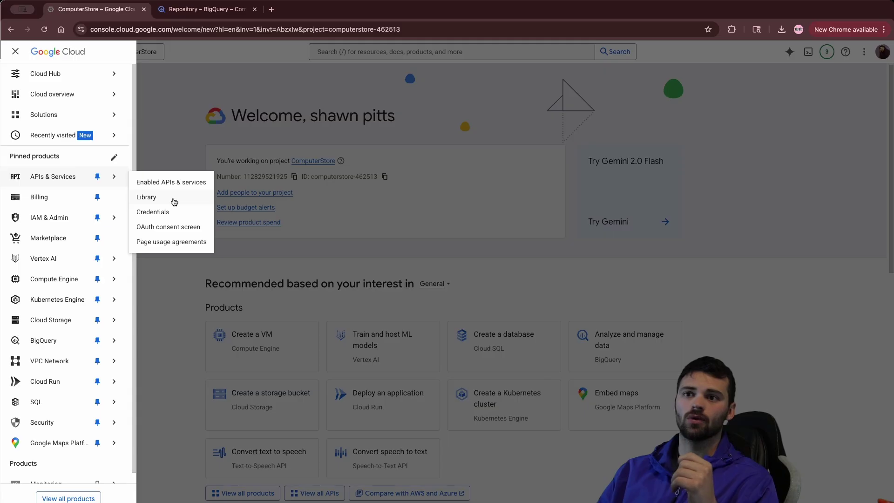
click(172, 197)
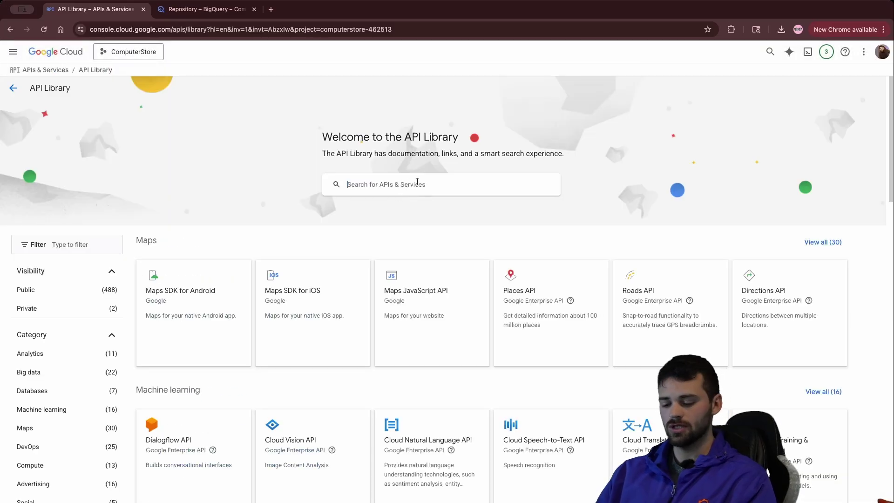
click(417, 182)
text(BigQuery)
key(Return)
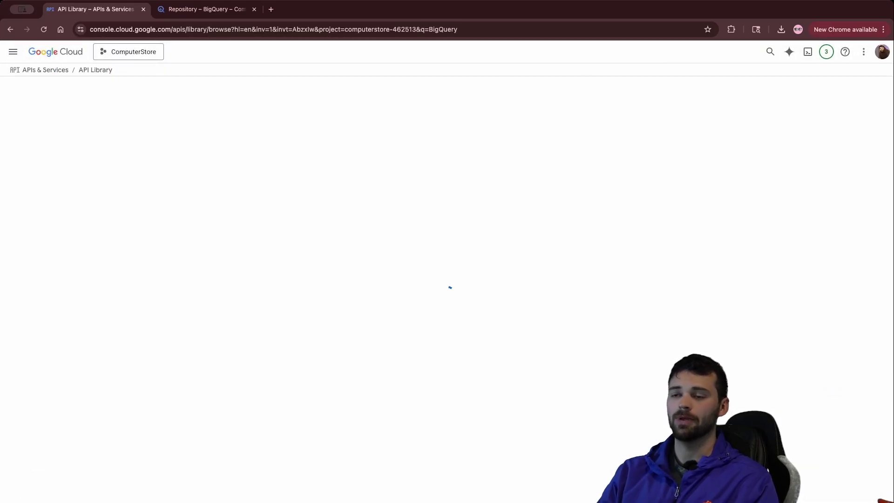
Open the BigQuery API details page and confirm it shows API Enabled.
scroll(255, 253, down, 8)
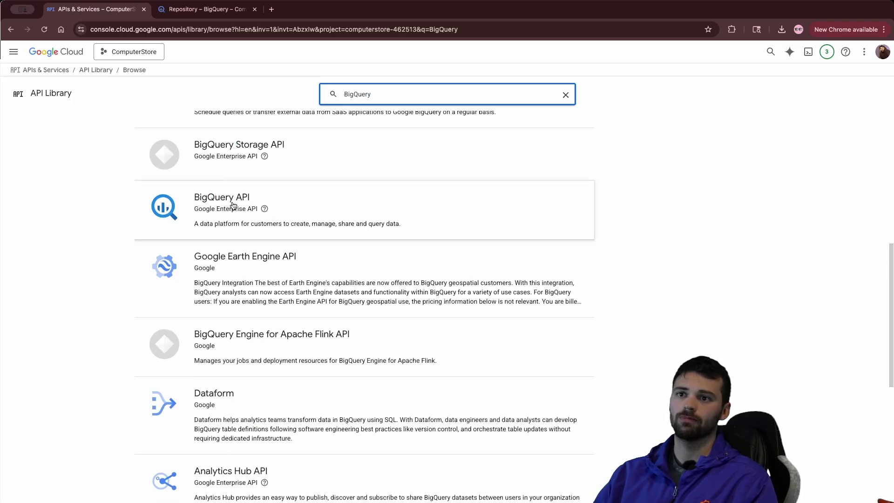
click(205, 211)
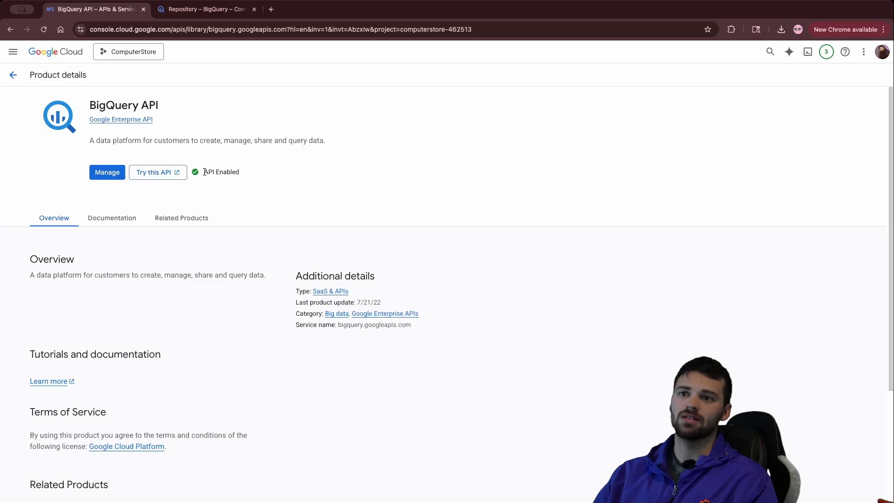
drag(203, 172, 246, 174)
click(247, 173)
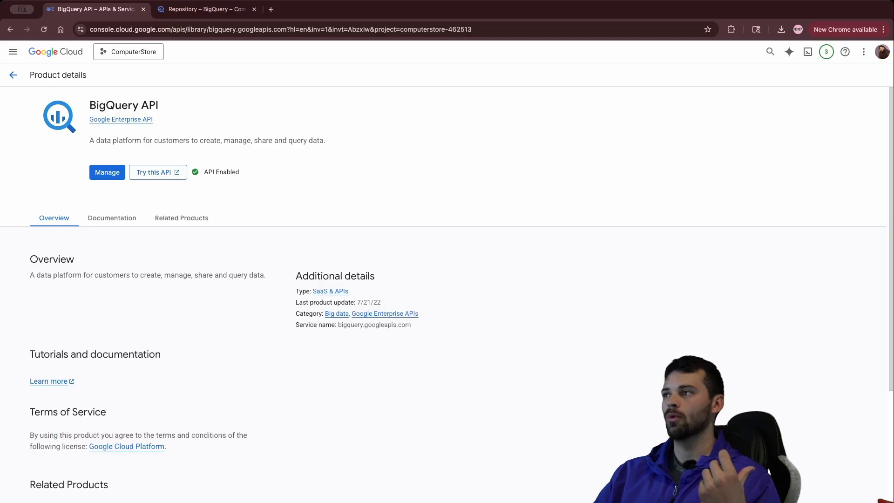
click(411, 266)
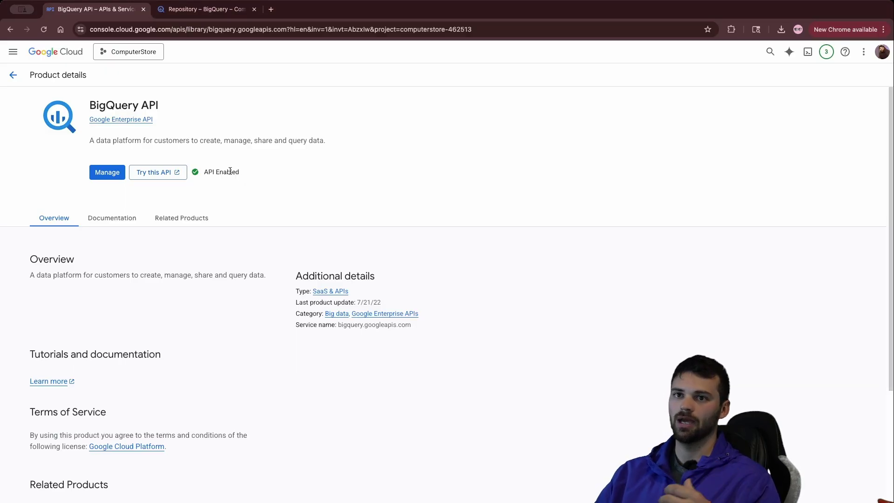
Find 'Cloud Resource' in the API Library and enable the Cloud Resource Manager API.
click(13, 51)
mouse_move(99, 176)
click(164, 197)
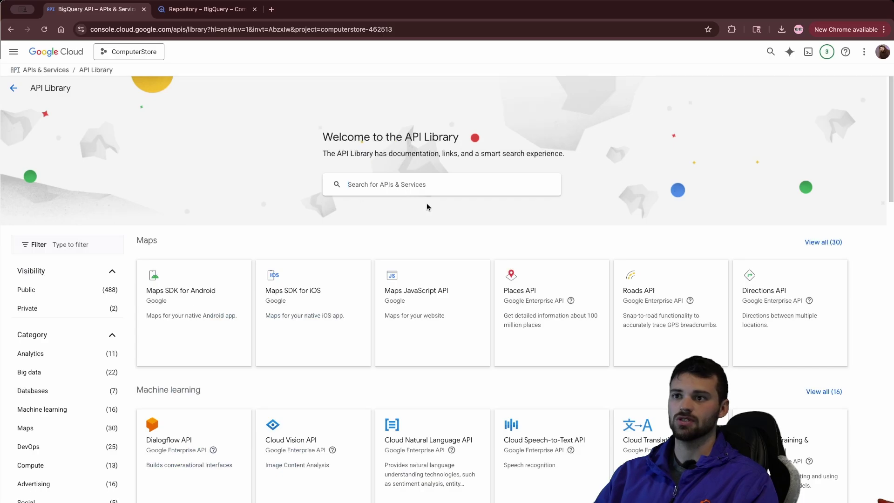
click(447, 189)
text(Cl)
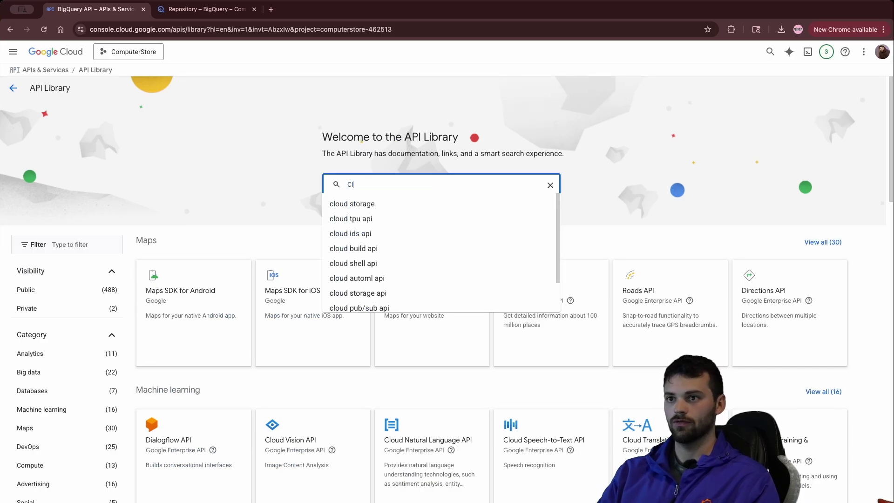
text(oud Resource)
key(Return)
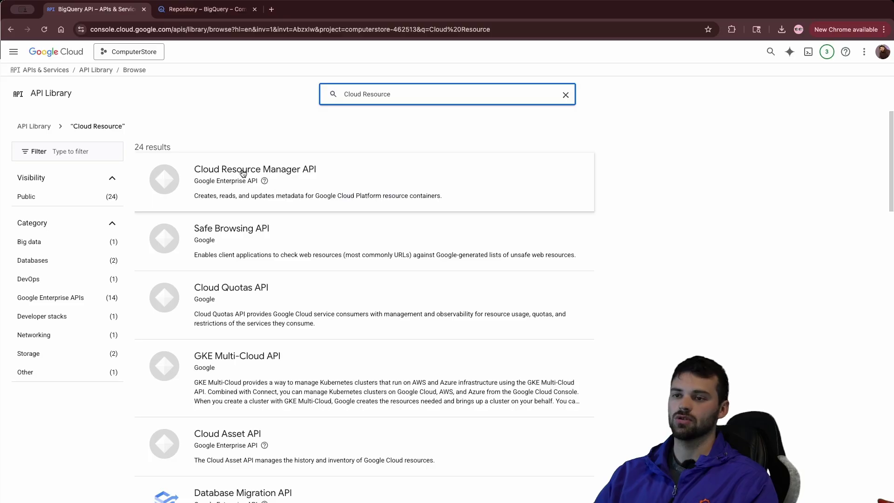
click(242, 172)
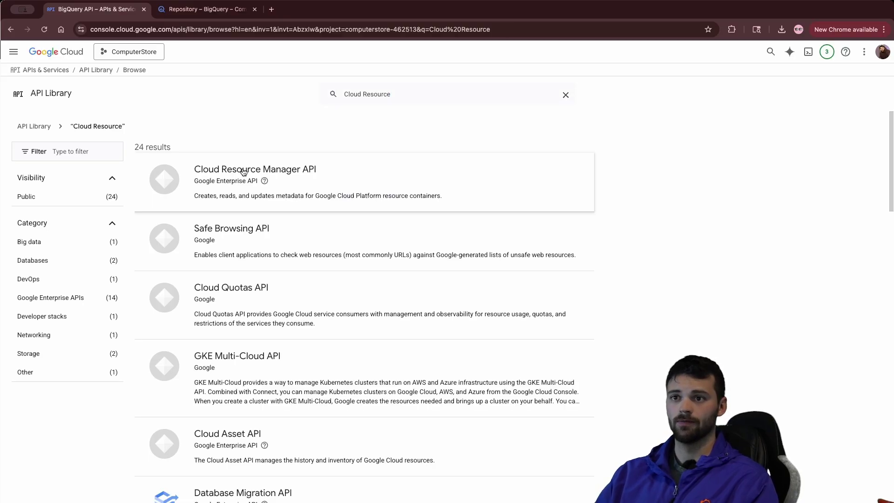
click(106, 184)
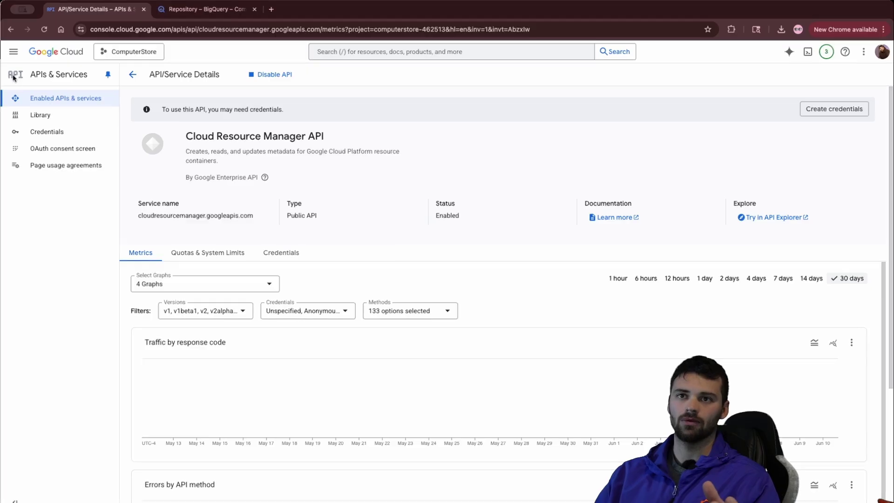
Under IAM & Admin Service Accounts, create a service account named 'grafana'.
click(13, 52)
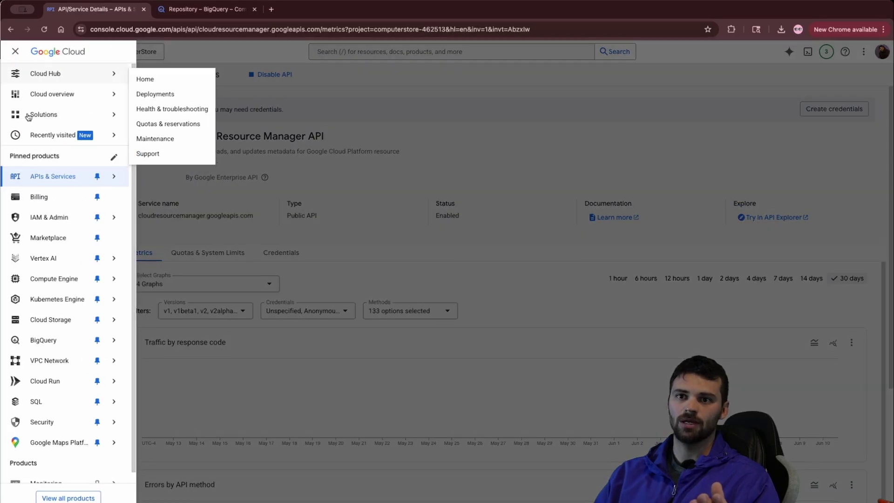
mouse_move(62, 224)
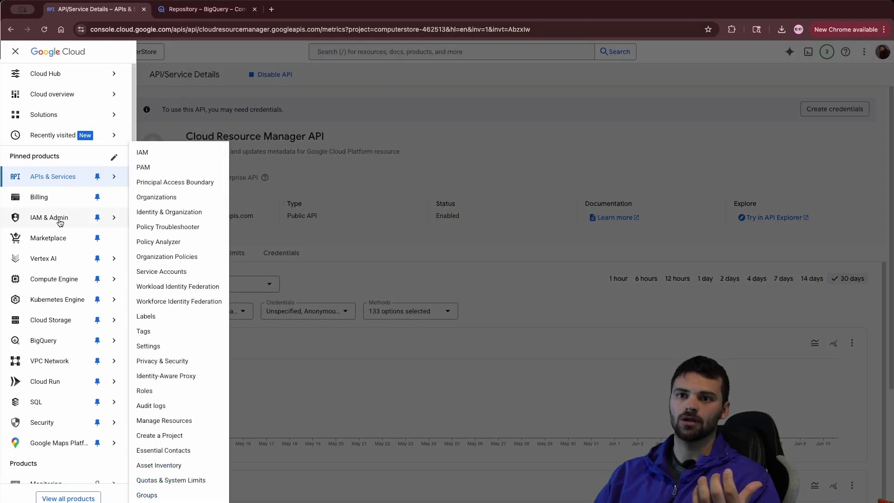
click(57, 226)
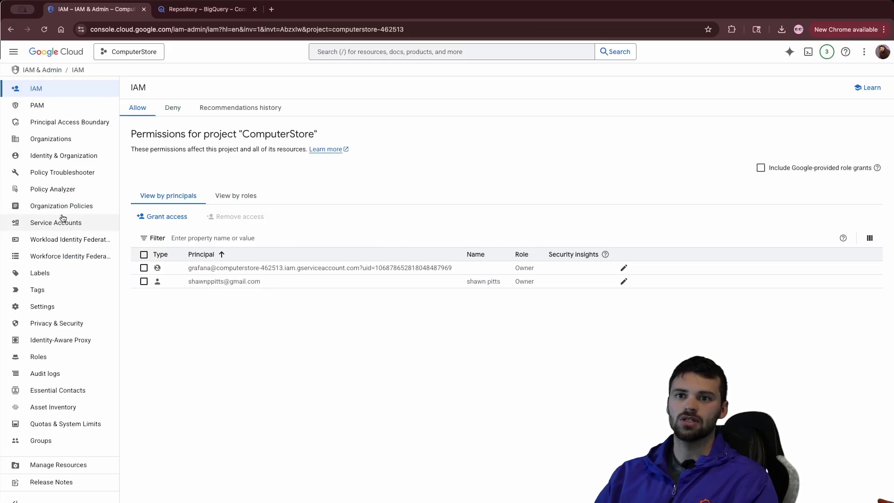
click(64, 227)
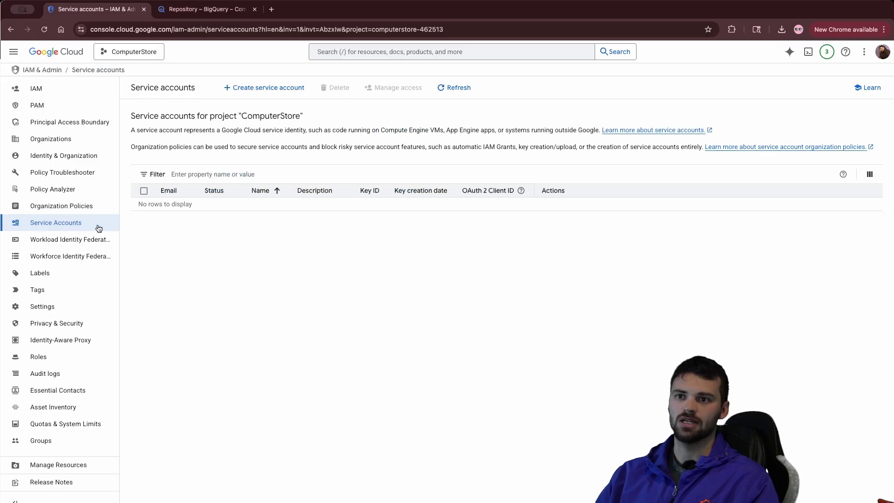
click(293, 86)
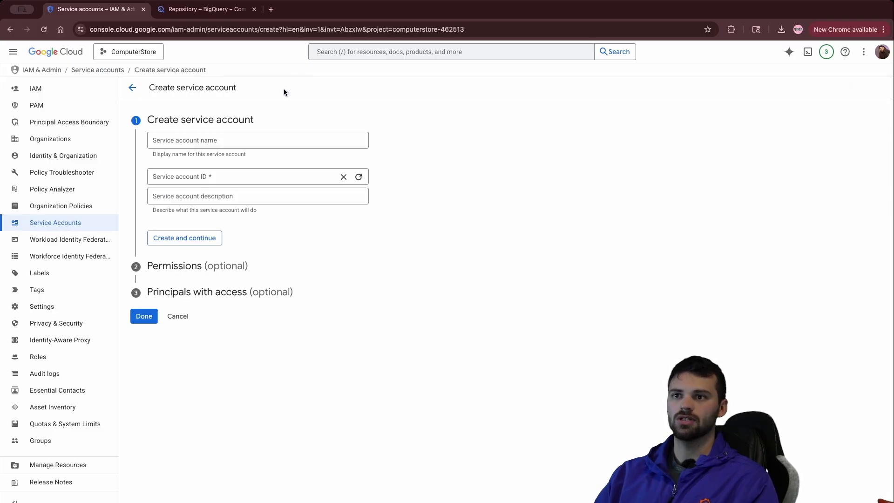
click(280, 138)
text(grafana)
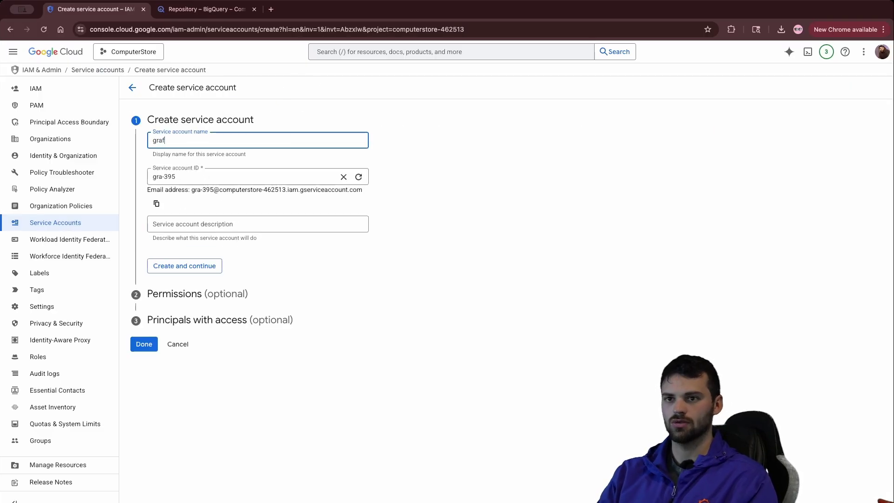
click(194, 267)
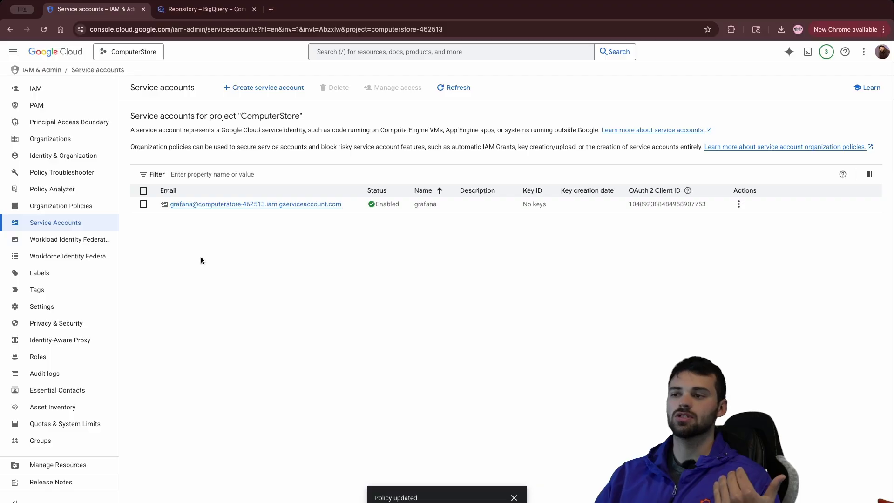
Create a new JSON private key for the grafana service account and close the saved-key dialog.
click(738, 204)
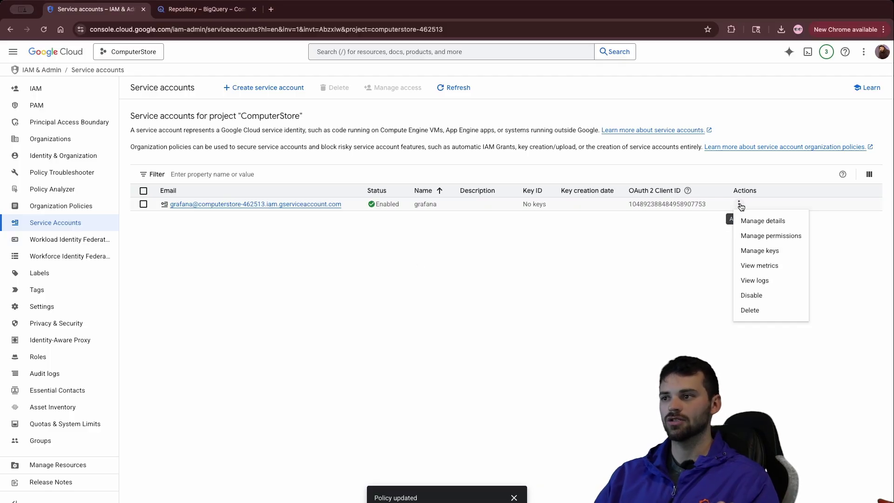
click(768, 250)
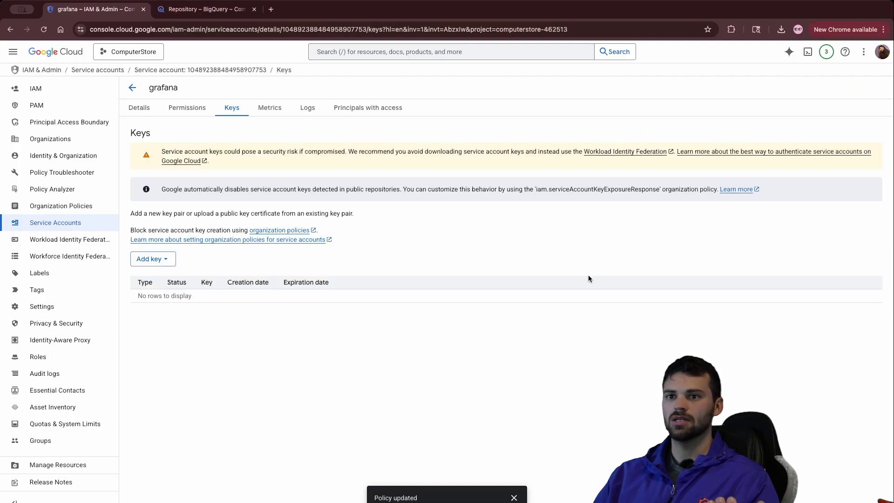
click(172, 261)
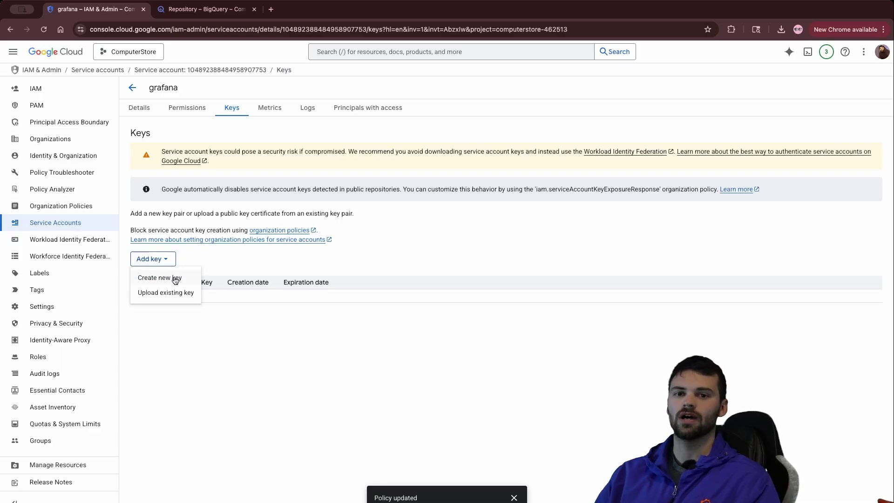
click(175, 278)
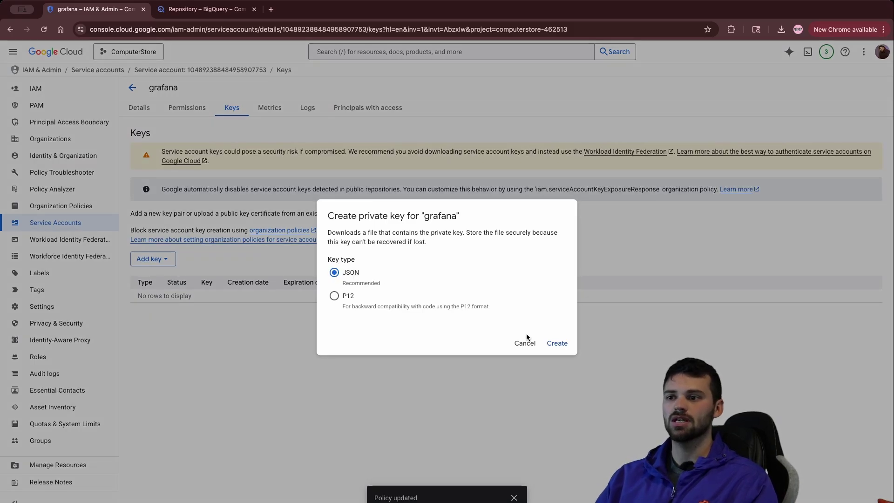
click(548, 343)
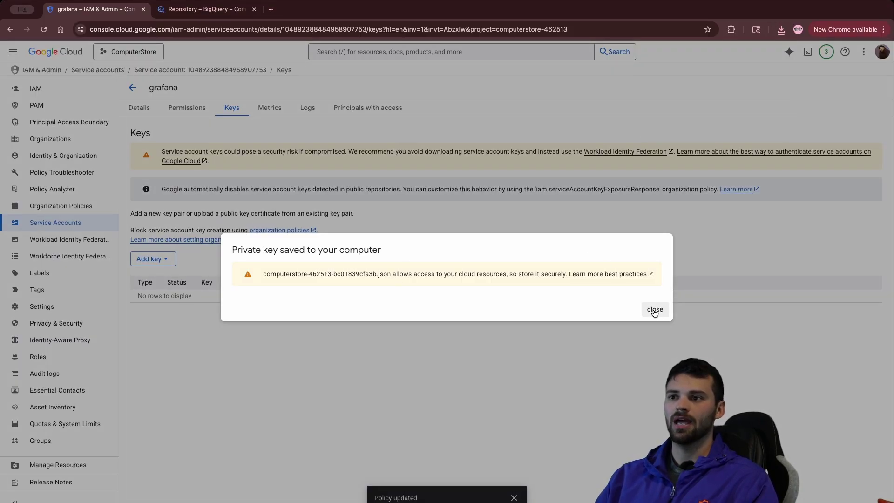
click(654, 310)
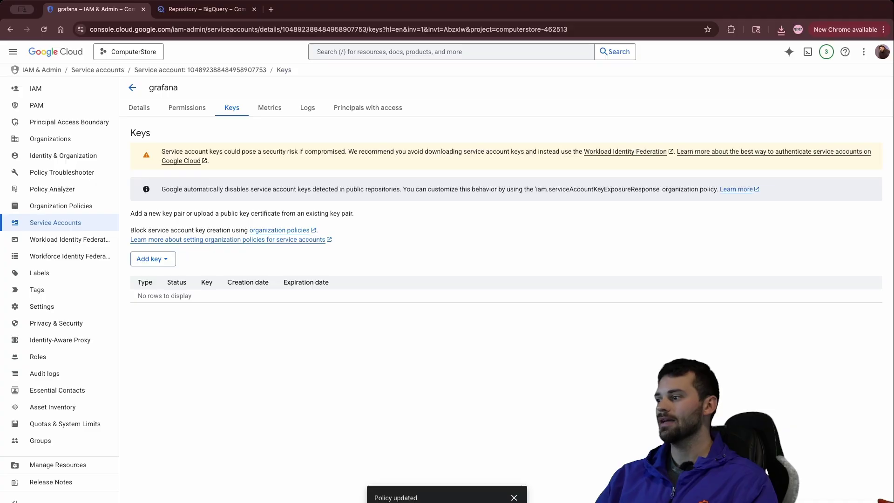
Load the downloaded JSON key into the data source's JWT authentication and run Save & test.
key(super+grave)
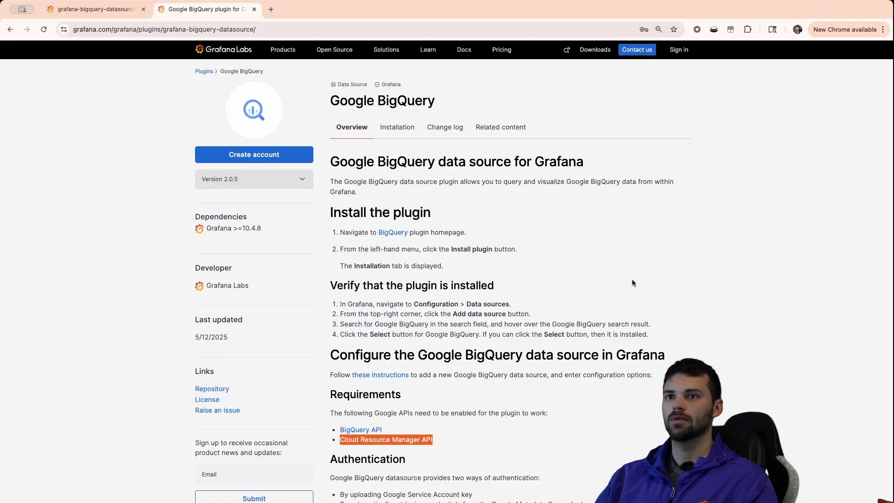
click(70, 10)
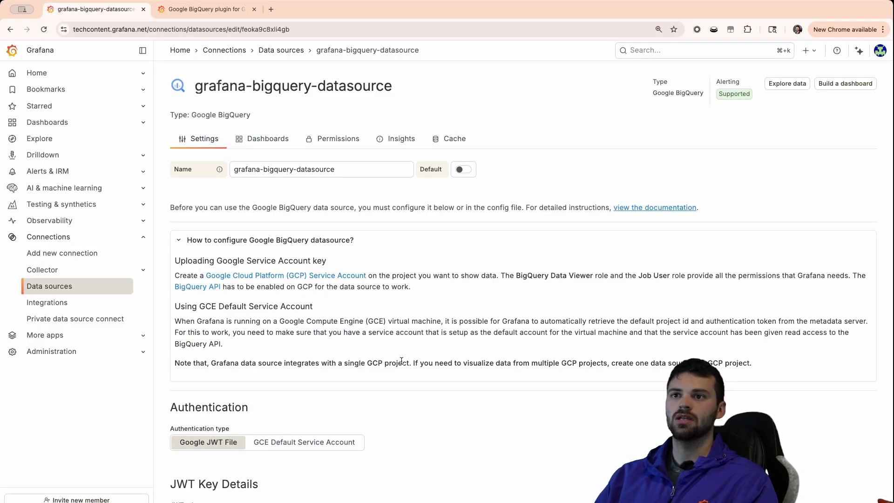
scroll(403, 361, down, 5)
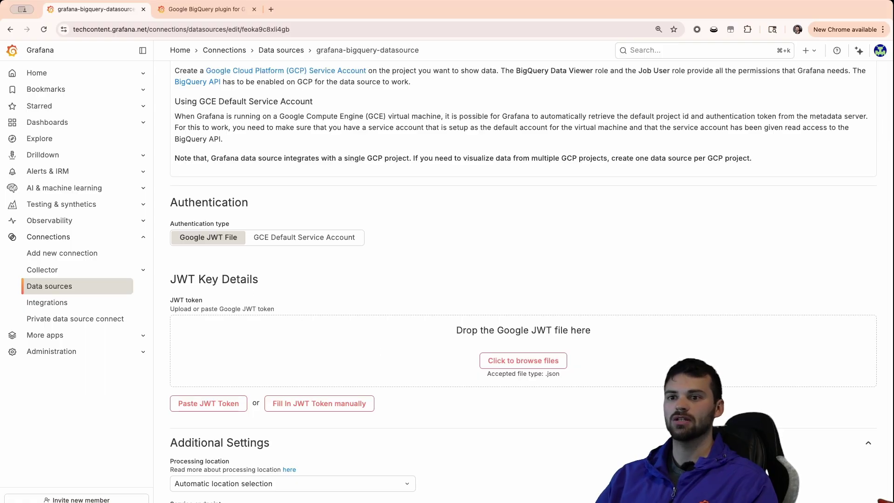
drag(687, 377, 393, 347)
scroll(468, 355, down, 1)
scroll(468, 351, down, 2)
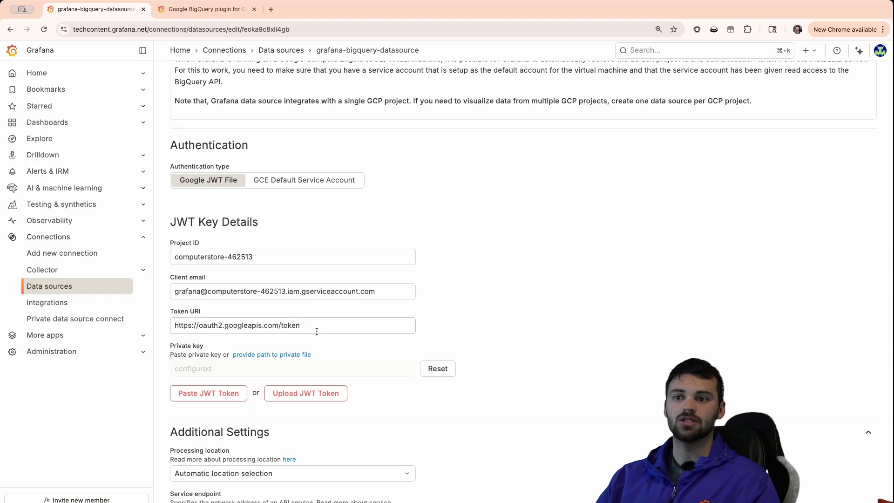
scroll(353, 345, down, 10)
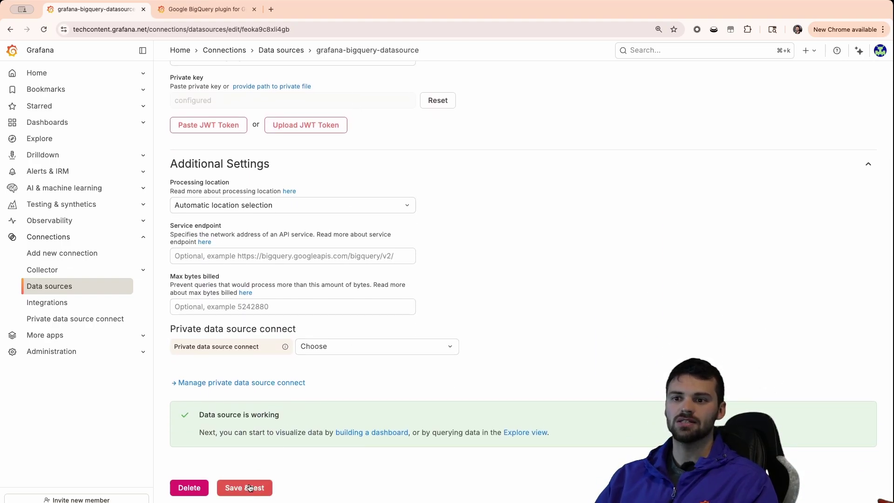
click(250, 486)
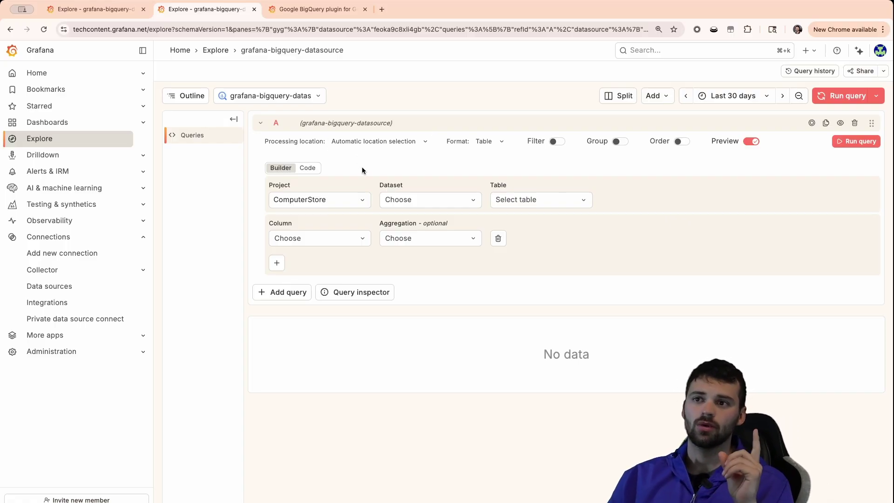
Keep ComputerStore as the Explore query's project and glance at the Dataset list.
click(321, 197)
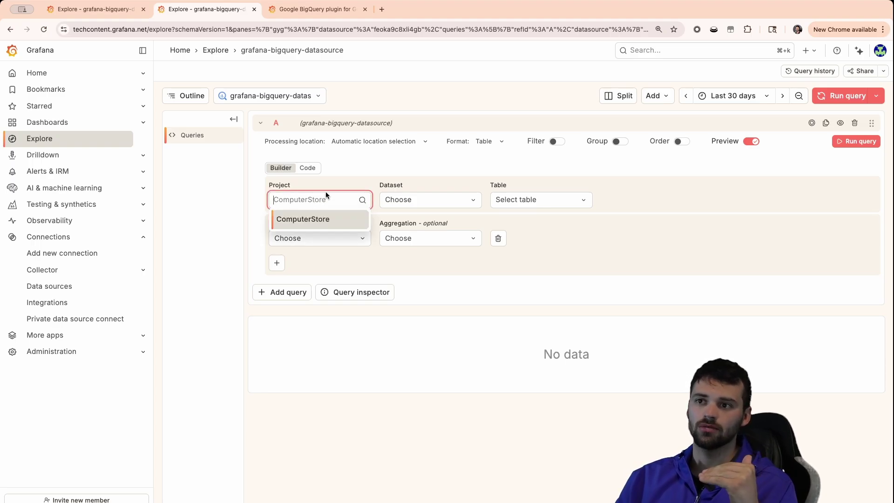
click(329, 182)
click(453, 200)
click(444, 180)
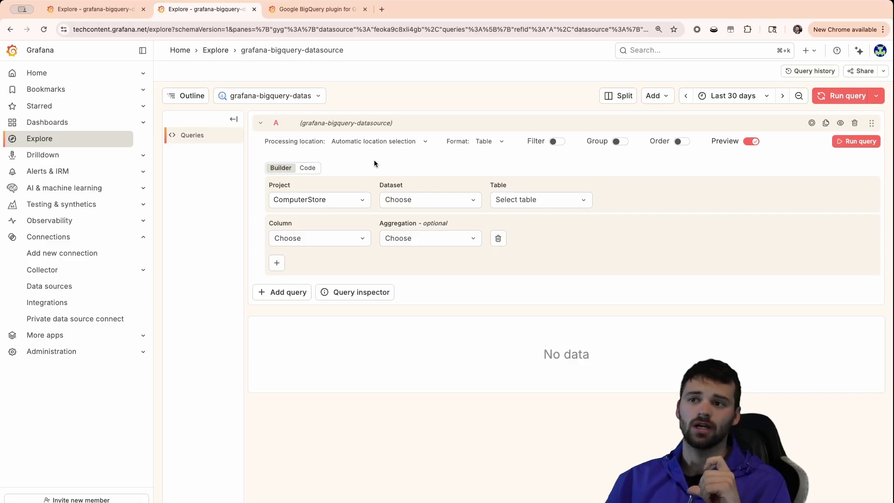
click(305, 167)
text(FROM)
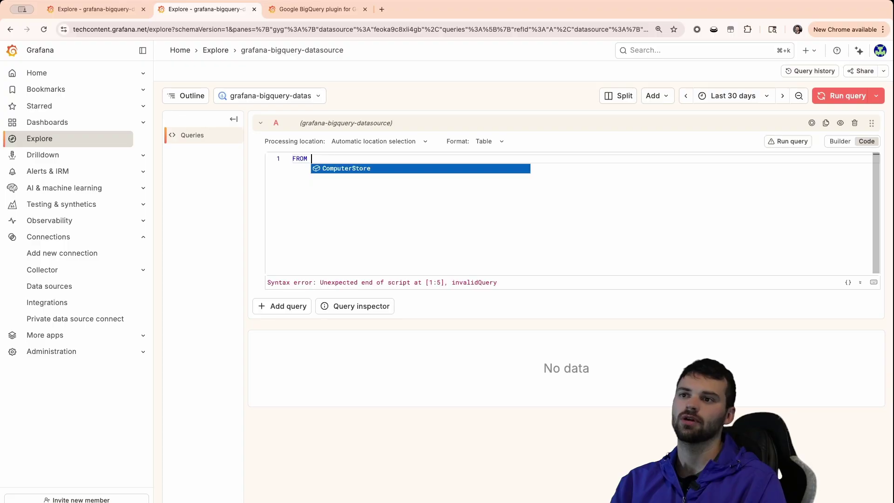
key(Return)
key(Return)
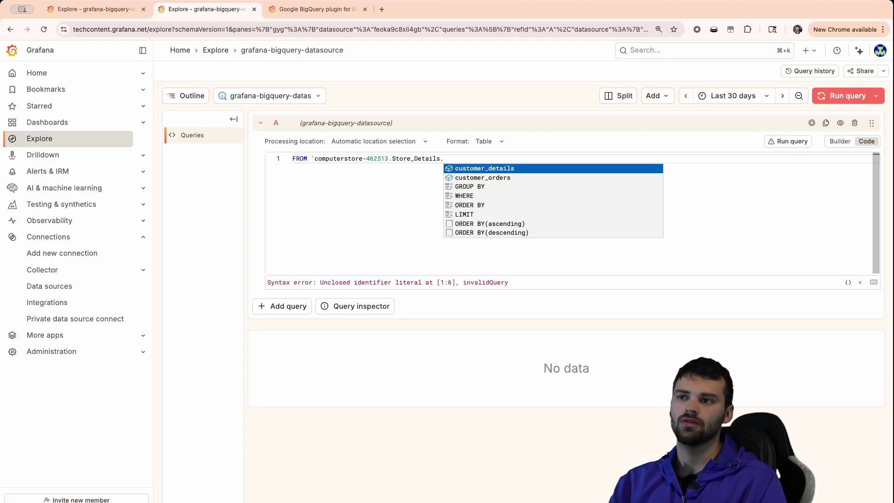
key(Return)
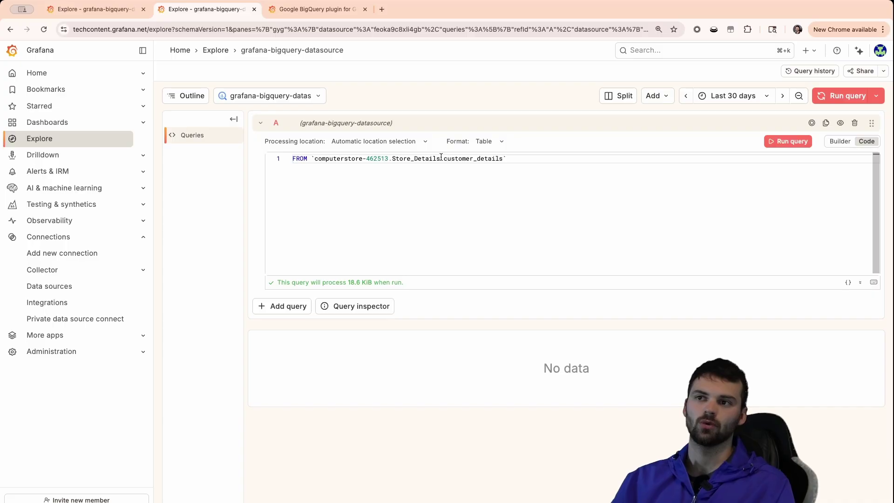
click(837, 143)
click(498, 198)
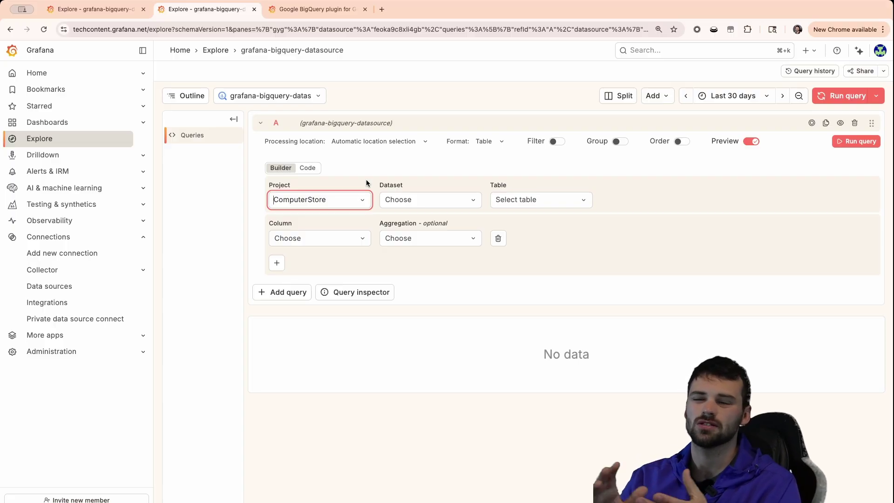
Choose project ComputerStore, dataset Store_Details, table customer_orders and all columns (*).
click(363, 200)
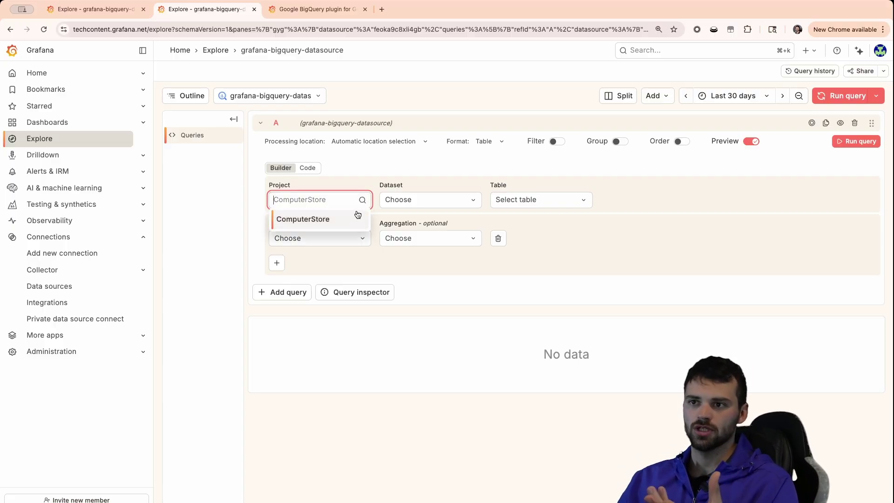
click(358, 215)
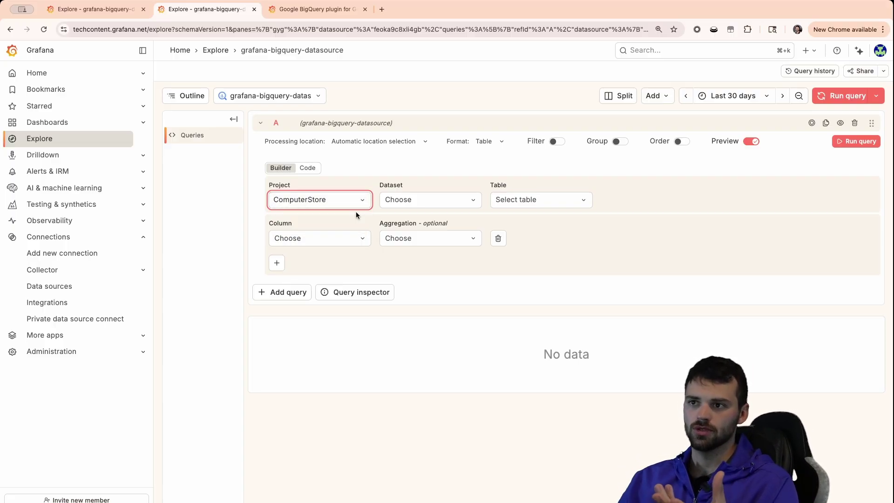
click(429, 203)
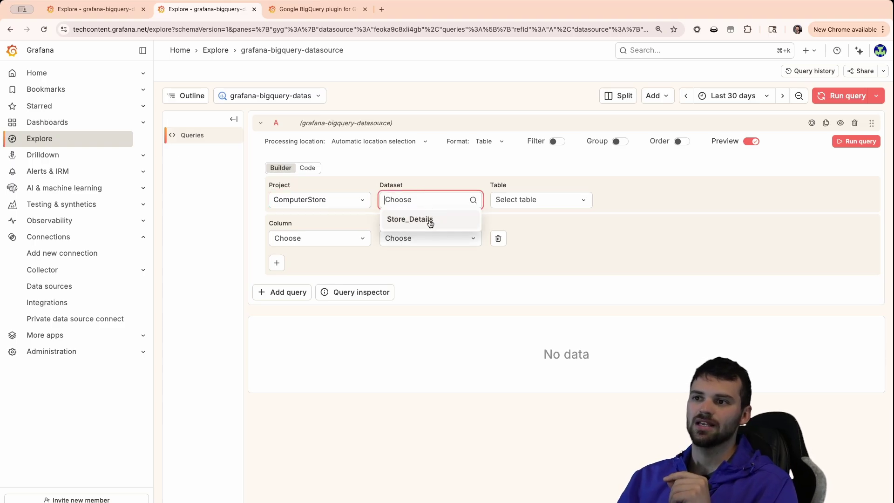
click(429, 220)
click(503, 199)
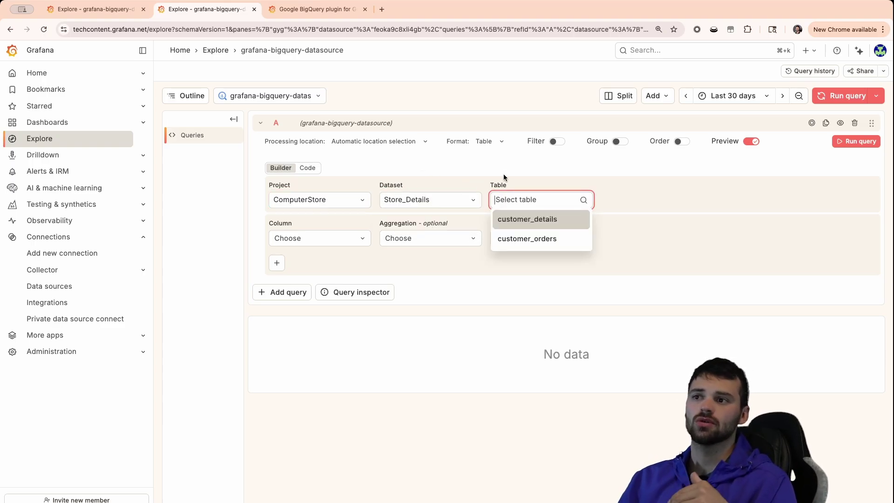
click(538, 239)
click(360, 237)
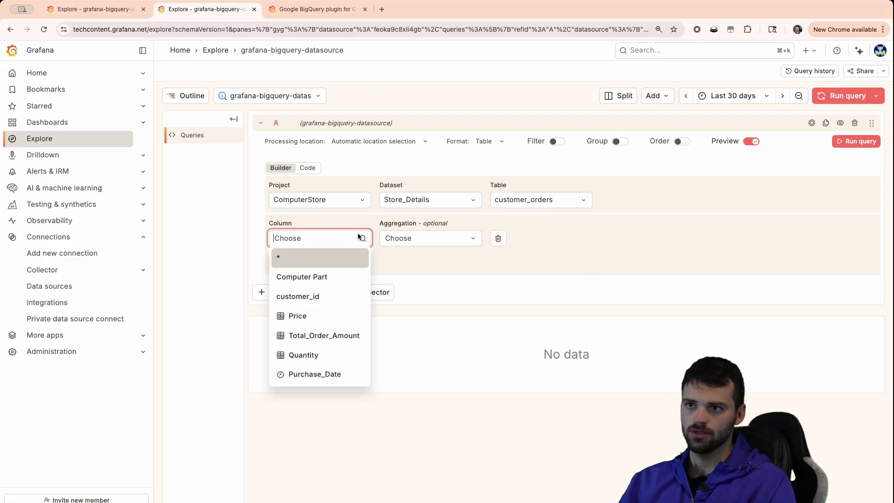
click(329, 255)
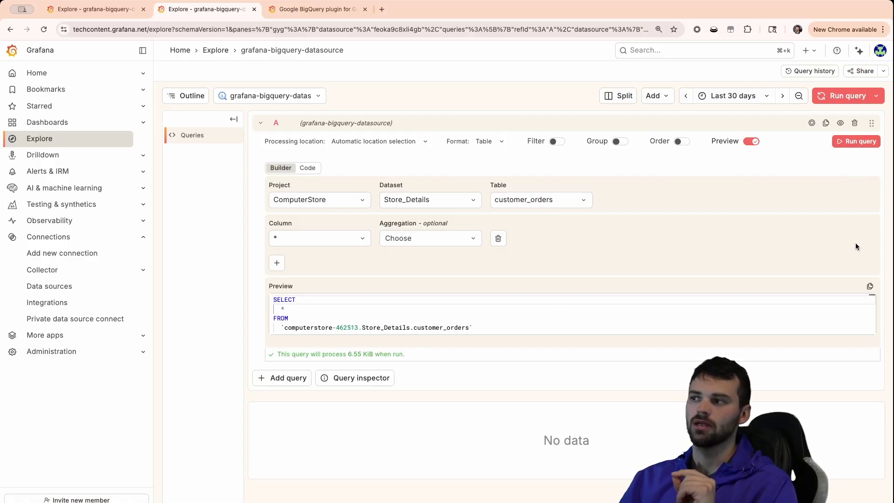
Run the query and scroll through the customer_orders result table.
click(856, 141)
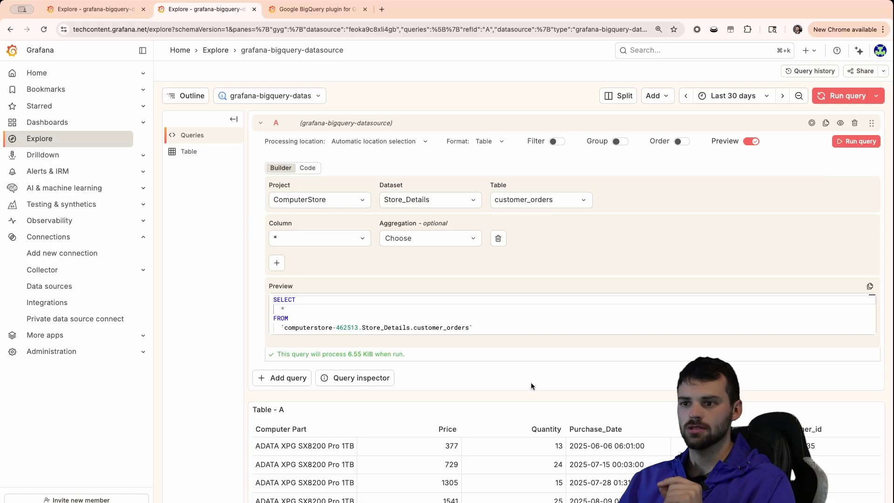
scroll(535, 372, down, 3)
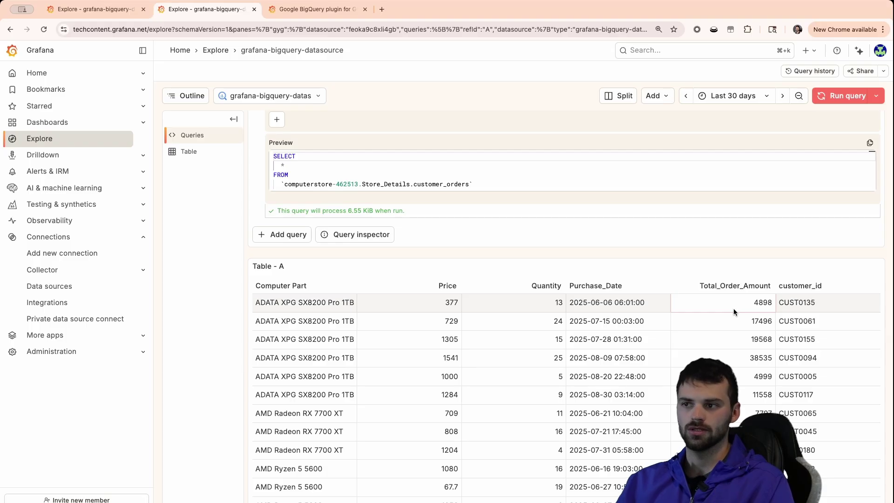
scroll(386, 251, up, 1)
scroll(390, 251, up, 1)
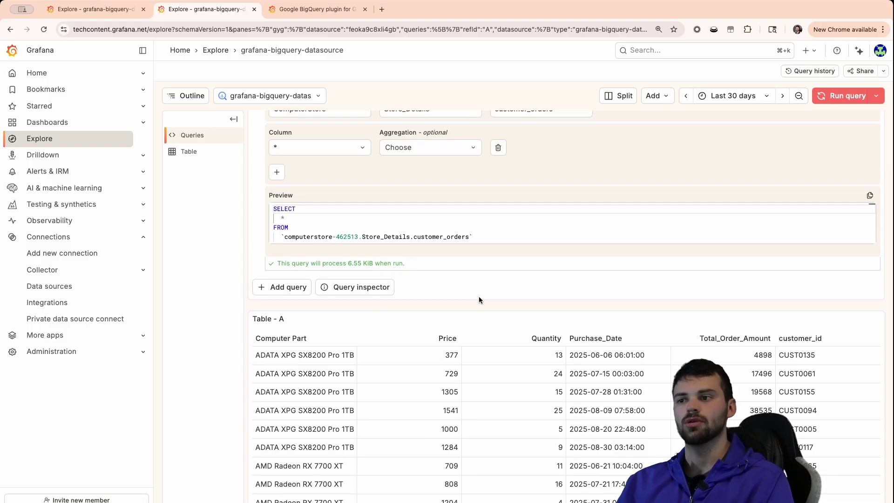
scroll(478, 299, down, 1)
scroll(479, 301, up, 3)
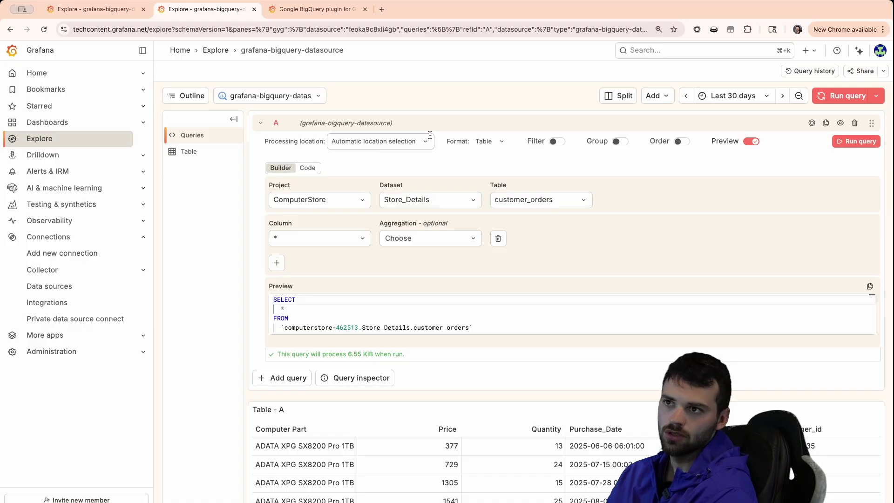
click(485, 142)
click(491, 160)
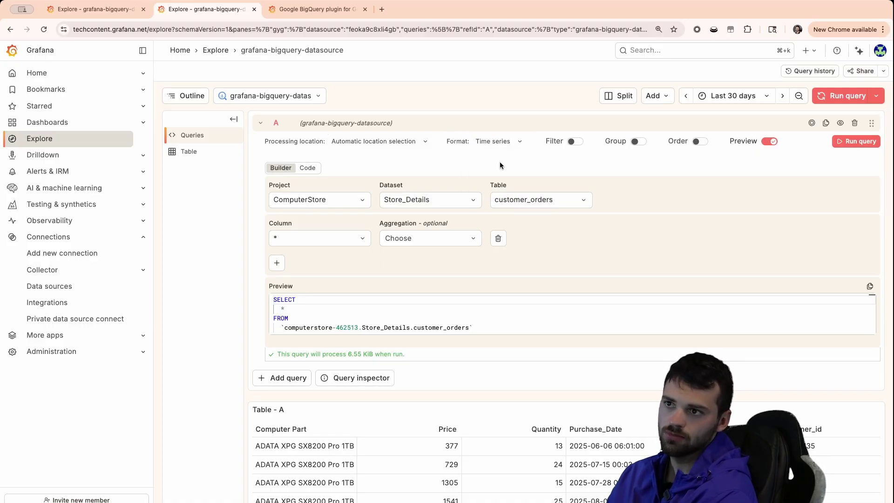
click(860, 141)
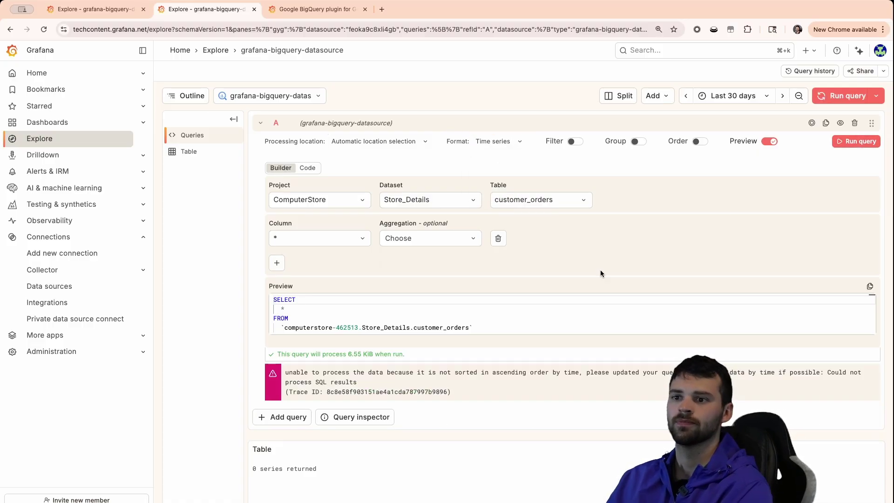
triple_click(360, 372)
click(360, 373)
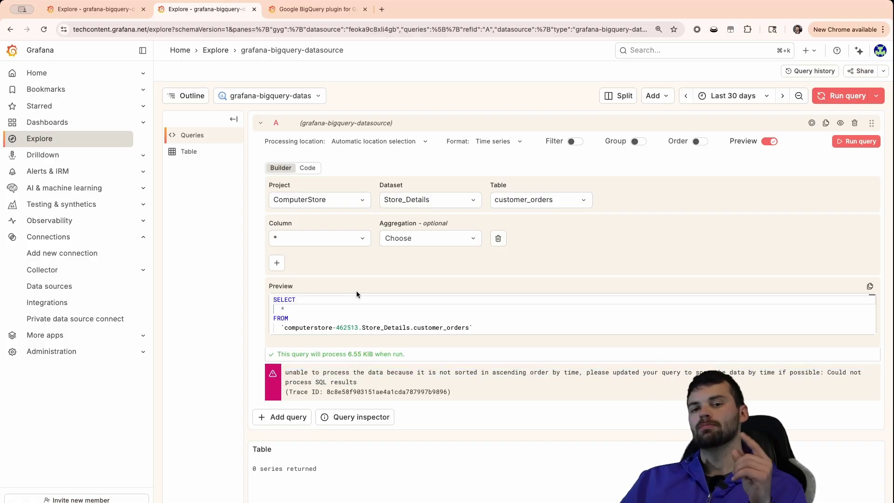
click(487, 141)
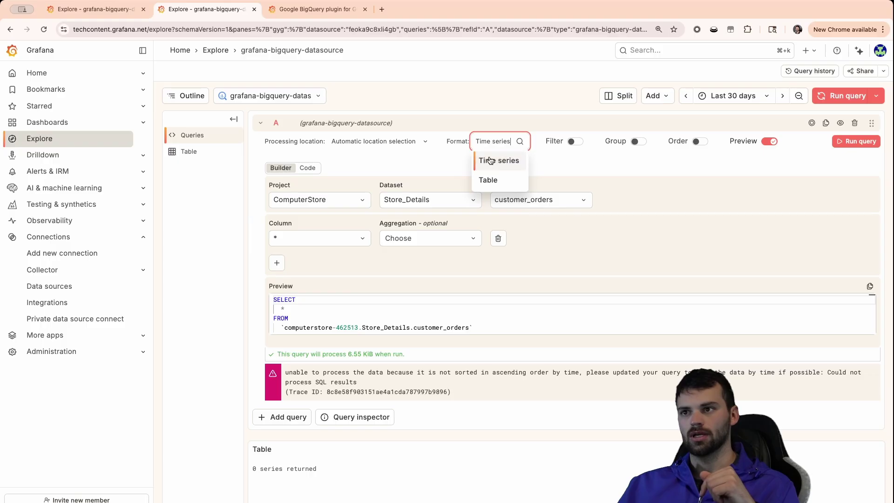
click(488, 180)
click(853, 142)
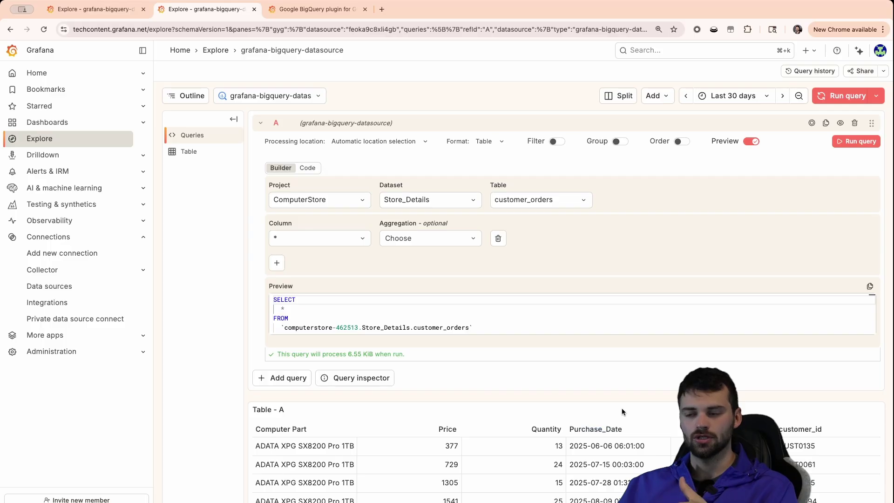
Set the query's columns to Purchase_Date and Total_Order_Amount.
click(317, 240)
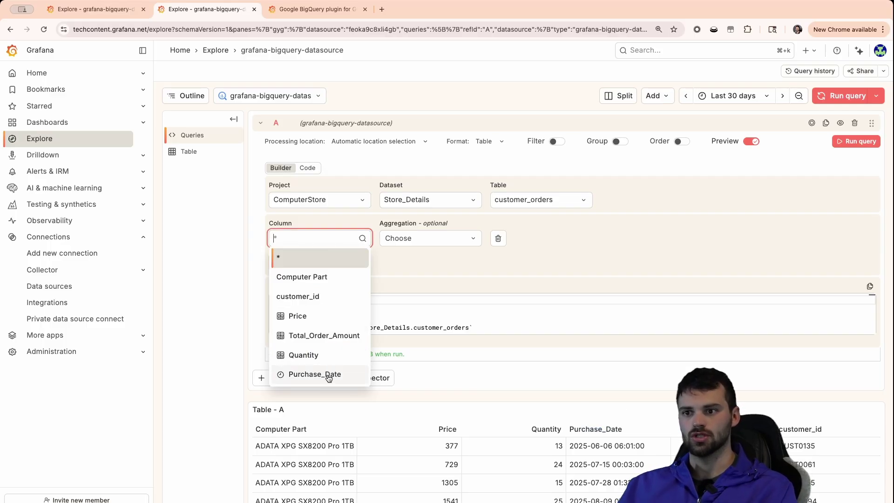
click(281, 377)
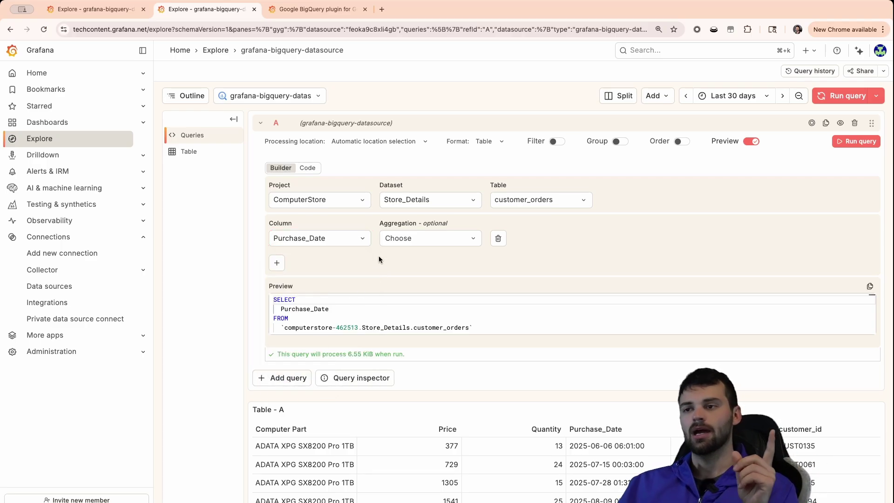
click(277, 262)
click(305, 279)
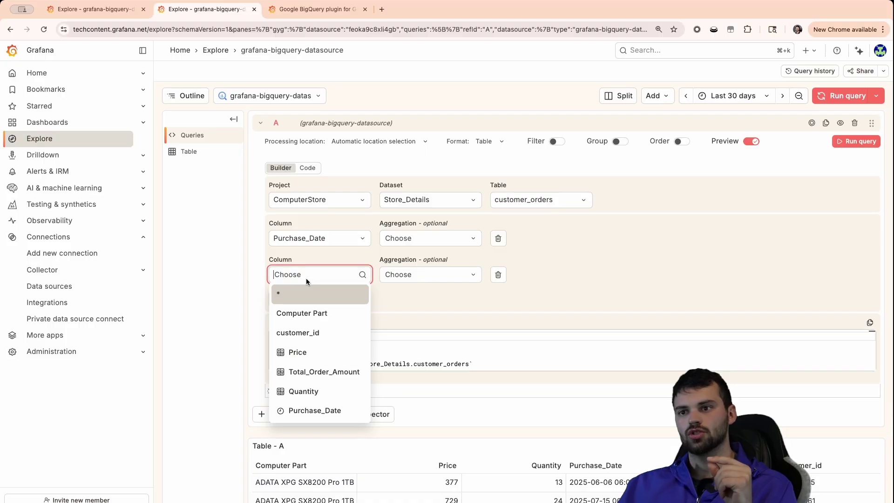
click(330, 373)
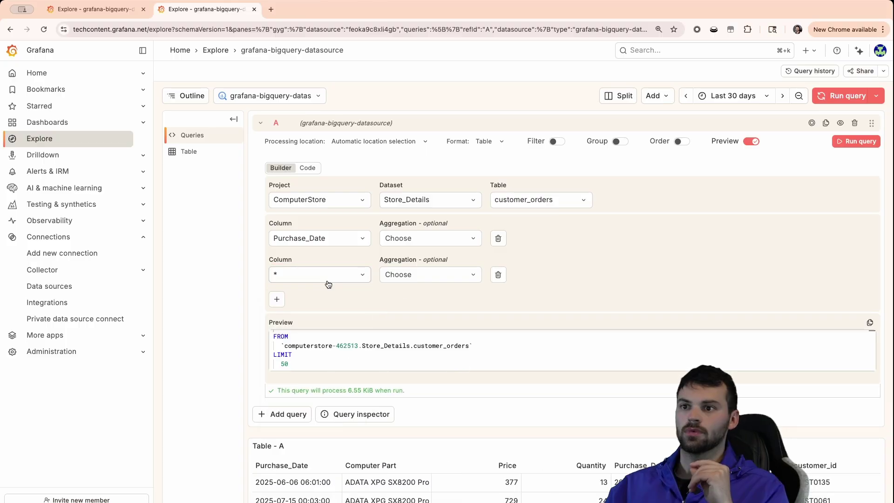
click(323, 274)
click(325, 371)
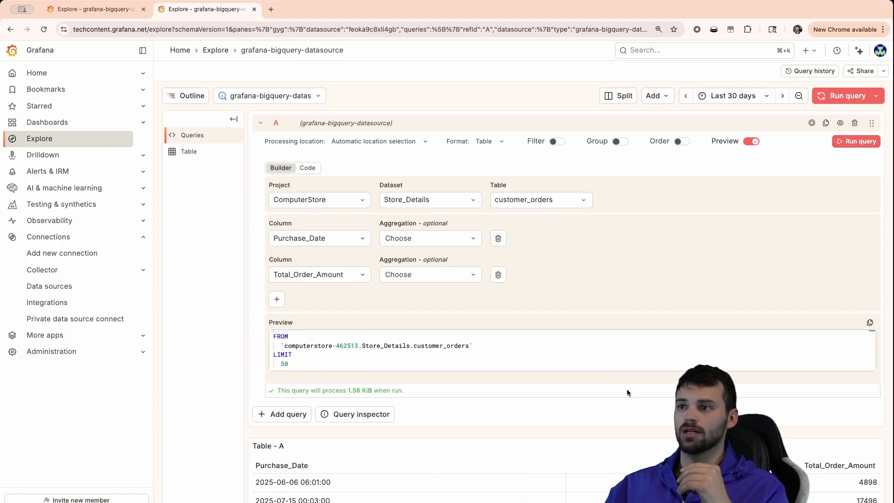
click(493, 144)
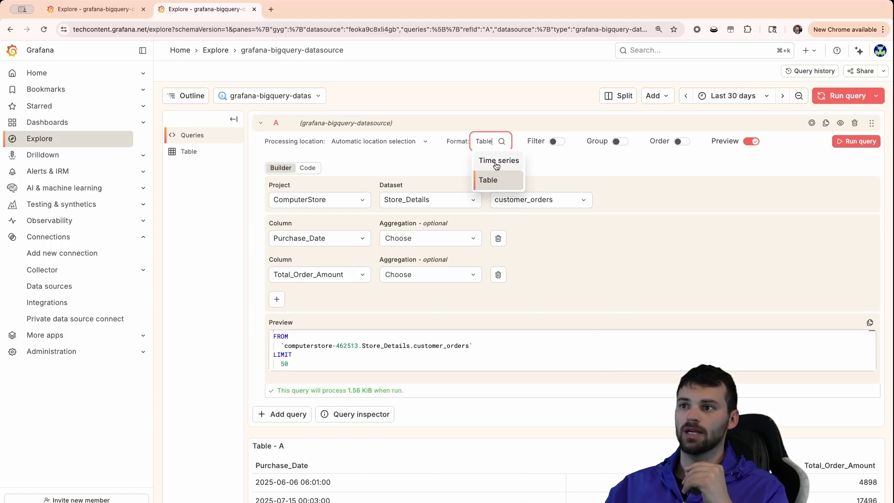
Switch the query format to Time series and run it to graph order totals.
click(499, 160)
click(863, 143)
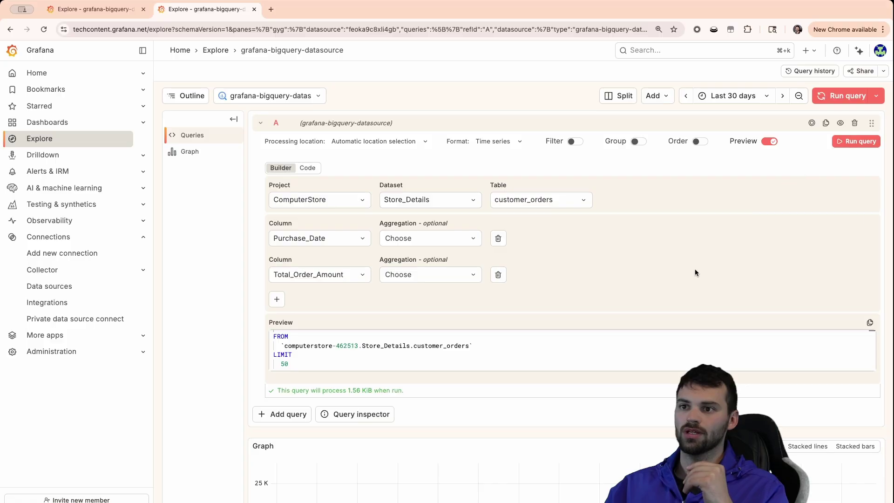
scroll(664, 307, down, 3)
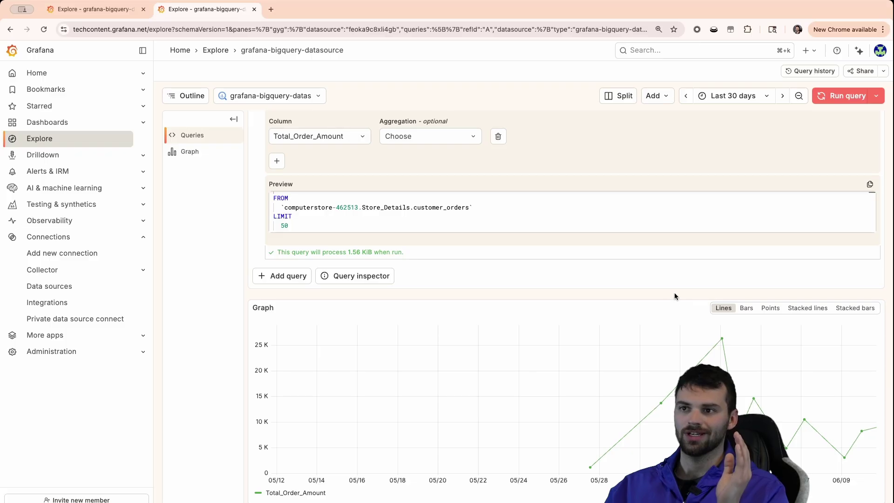
scroll(669, 293, up, 3)
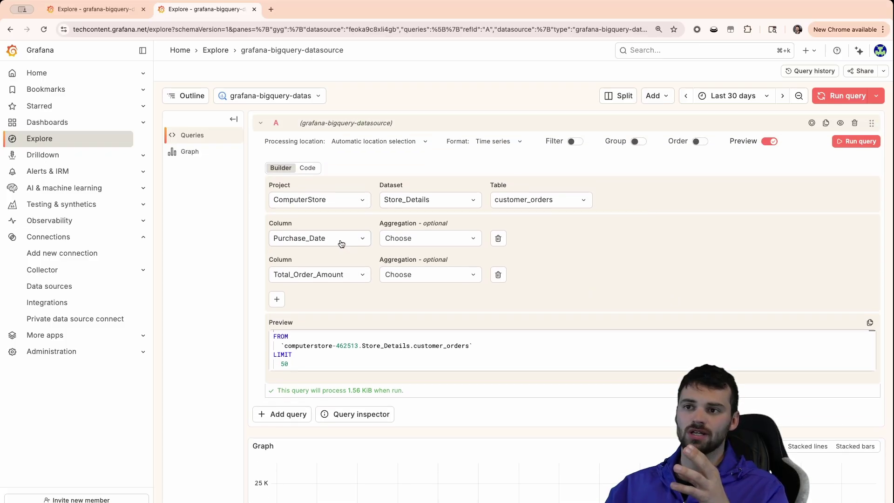
Start adding the query to a dashboard via Add > Add to dashboard.
scroll(648, 286, down, 3)
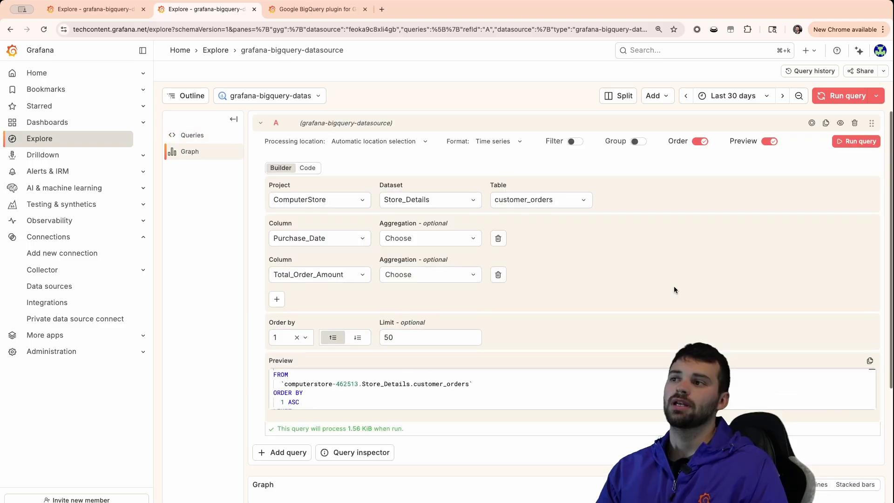
click(654, 97)
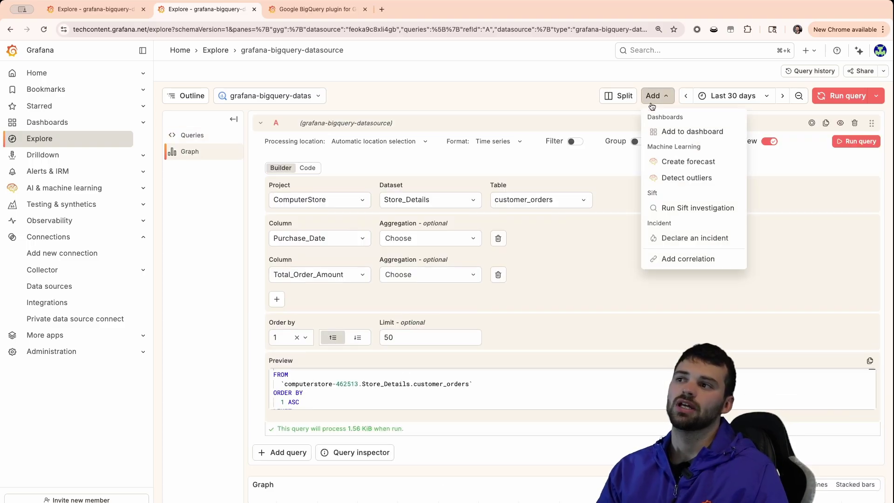
click(670, 131)
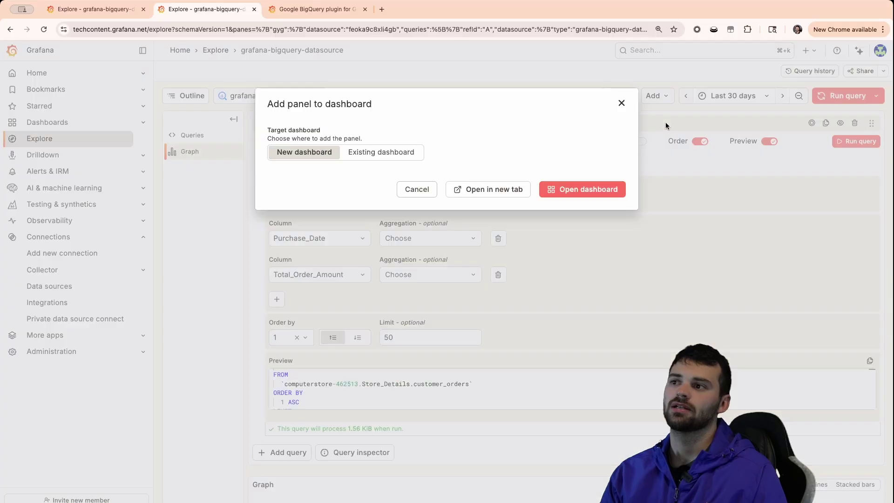
Open the new dashboard in a tab, widen the order-total graph, and configure a second empty panel.
click(494, 189)
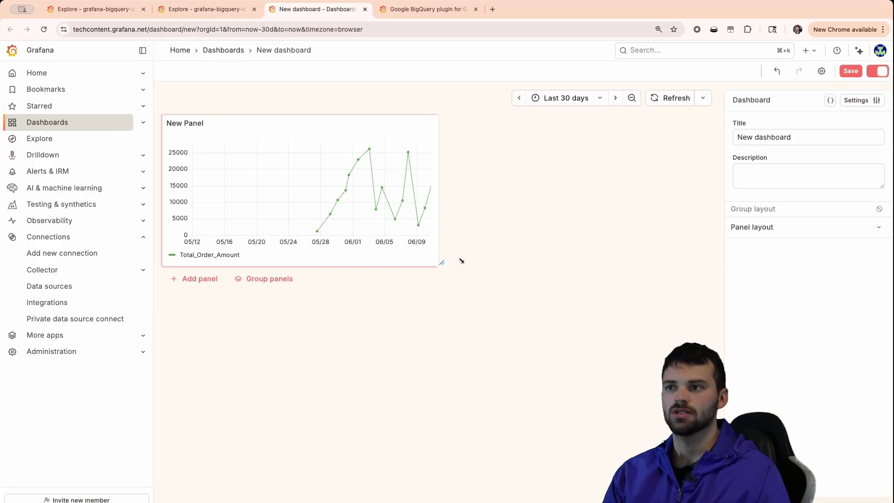
drag(462, 260, 754, 284)
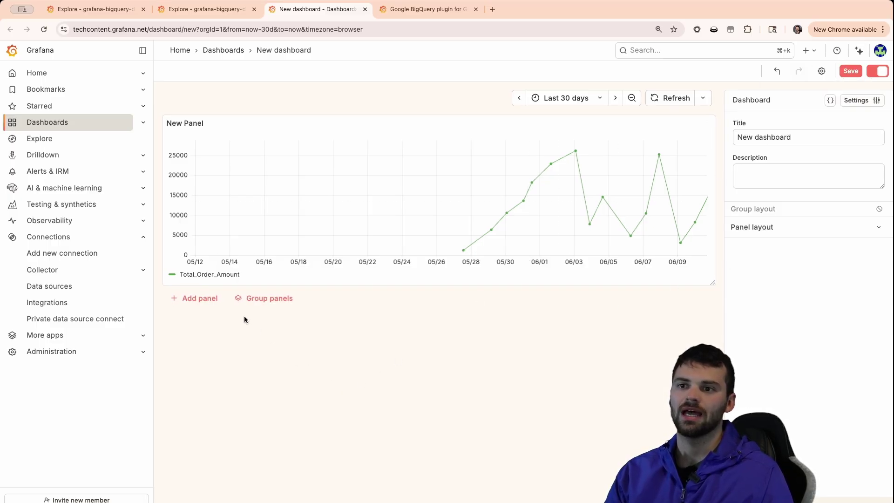
click(200, 297)
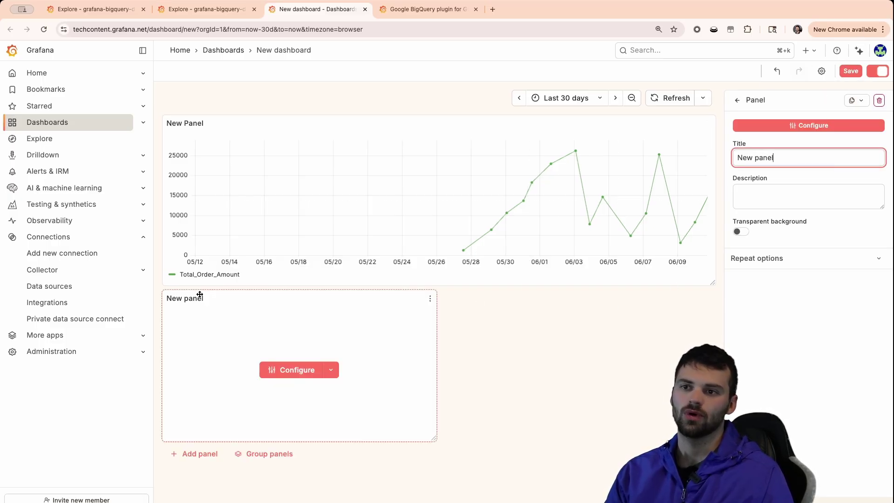
click(302, 373)
click(297, 370)
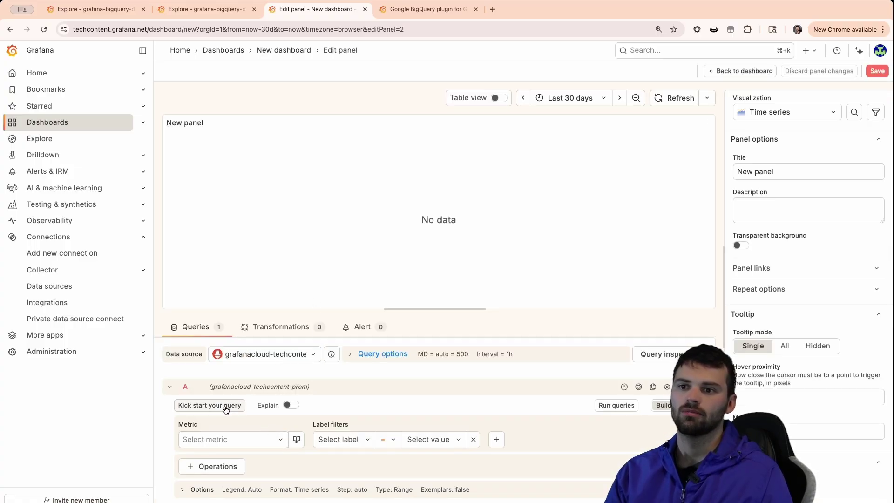
Point the new panel at BigQuery, dataset Store_Details, table customer_orders.
click(267, 353)
click(300, 402)
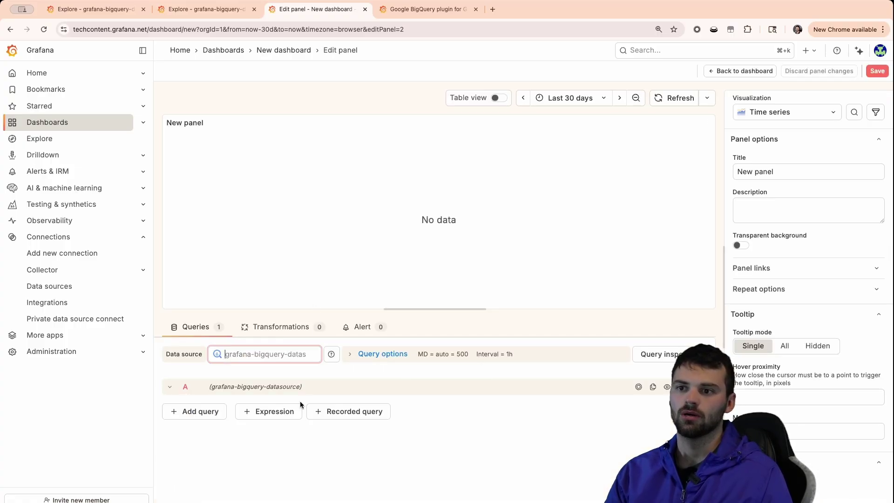
scroll(412, 389, down, 2)
click(341, 404)
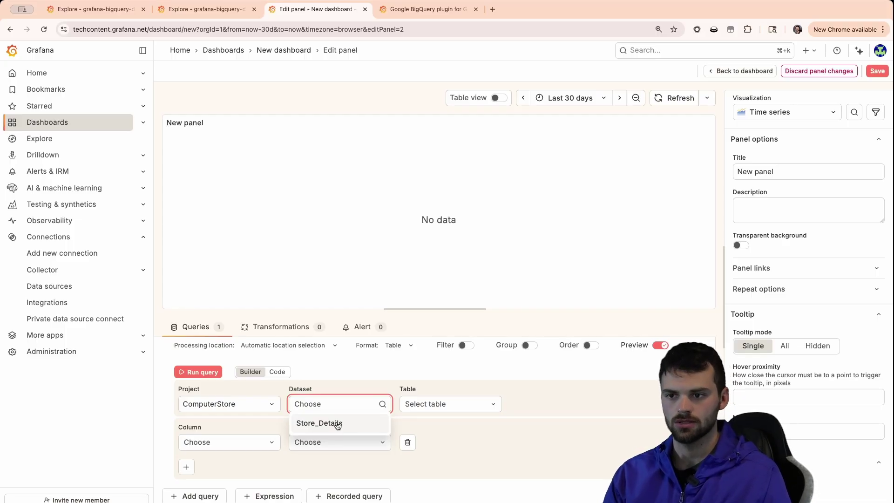
click(338, 423)
click(421, 404)
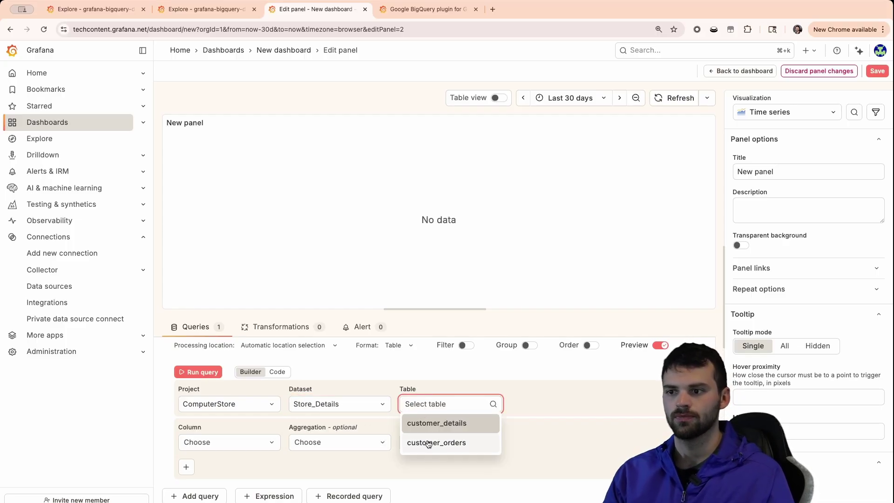
click(424, 443)
Query the Total_Order_Amount column with a SUM aggregation.
click(254, 446)
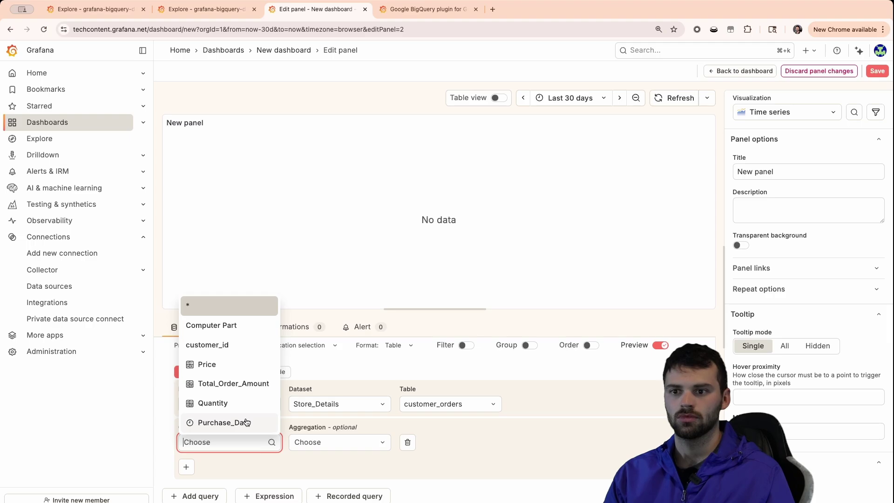
click(239, 388)
click(326, 369)
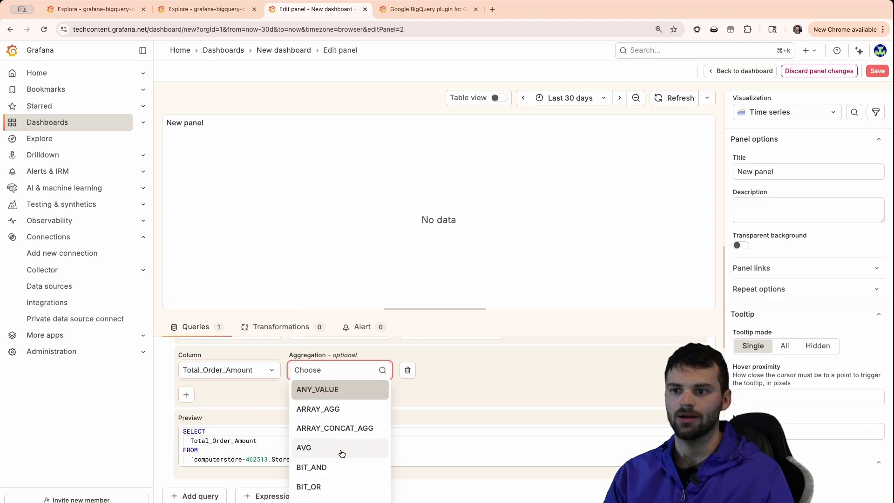
scroll(343, 453, down, 5)
scroll(343, 453, down, 2)
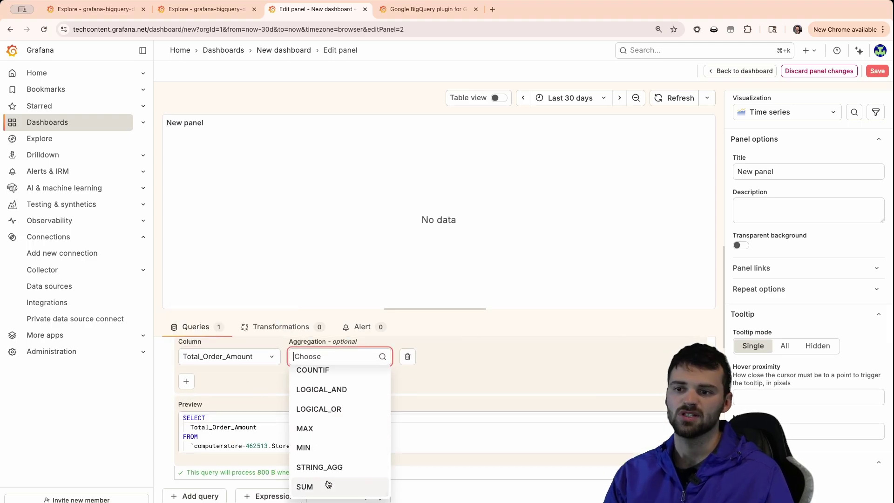
click(307, 484)
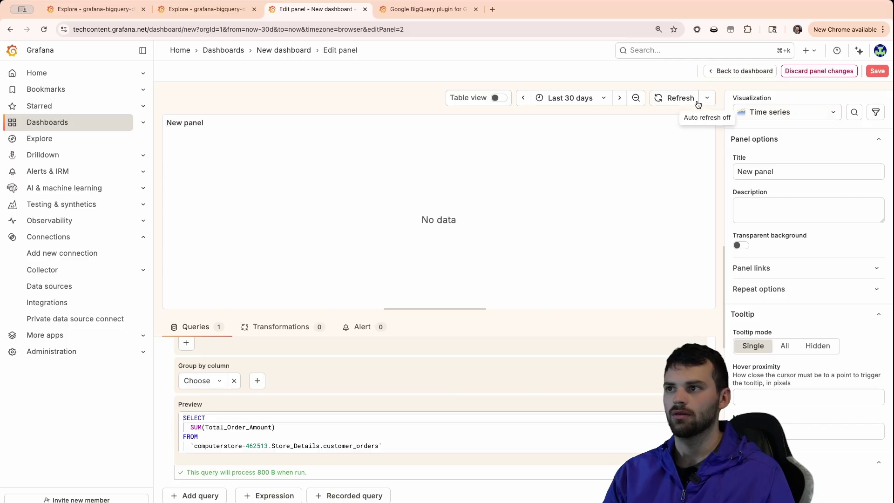
scroll(535, 374, up, 1)
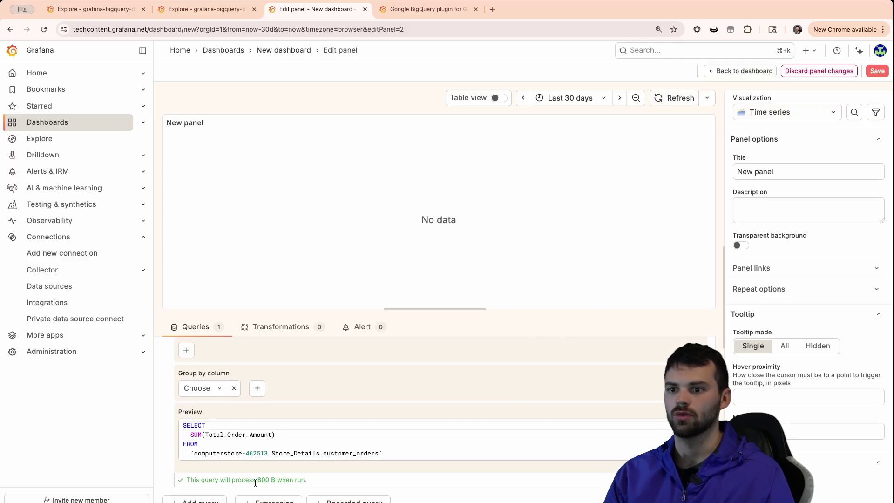
scroll(493, 406, up, 5)
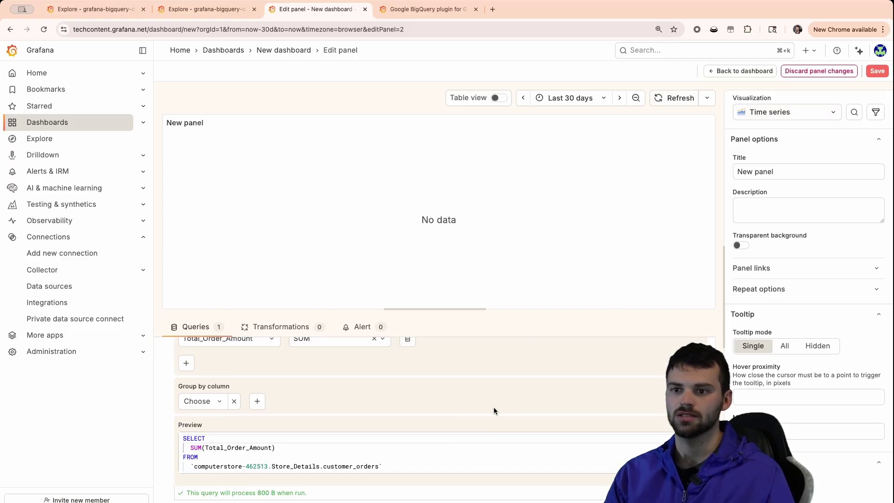
scroll(493, 406, down, 5)
scroll(493, 404, up, 5)
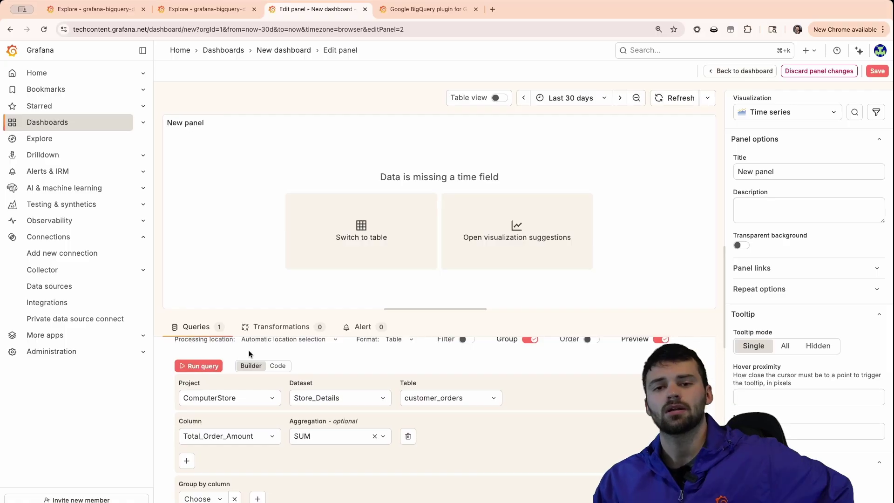
Change the second panel's visualization to Stat.
click(791, 112)
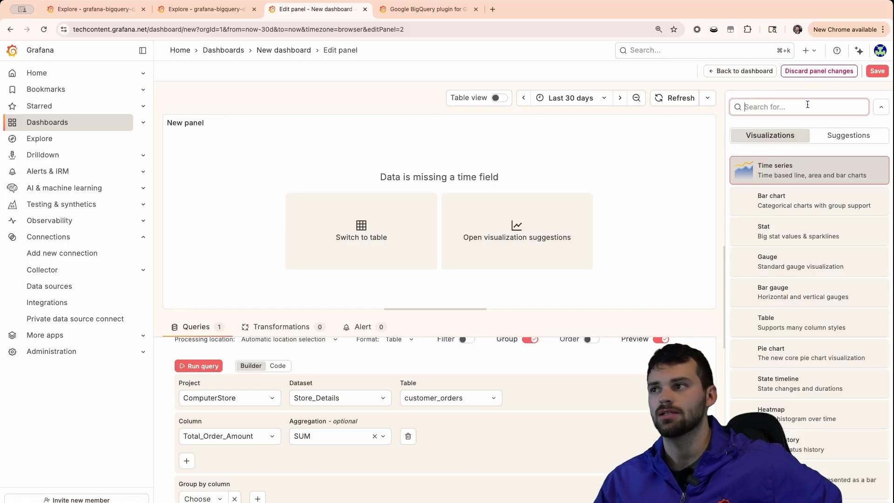
click(796, 232)
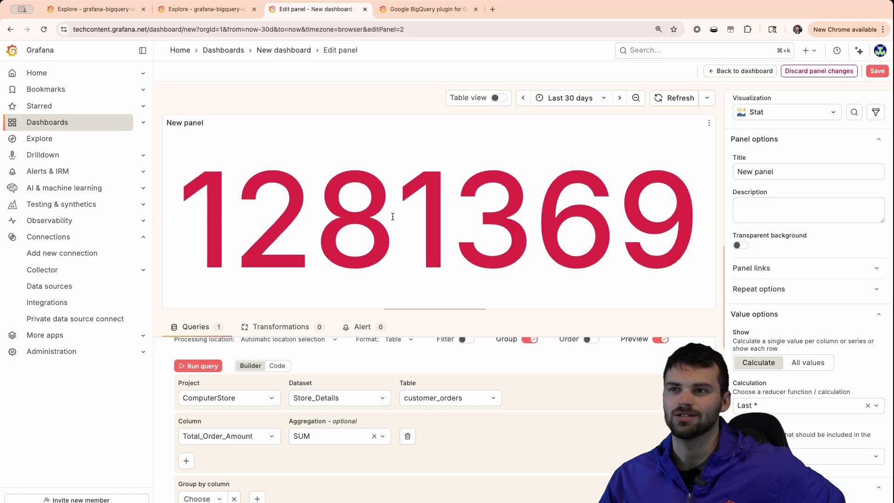
scroll(767, 249, down, 10)
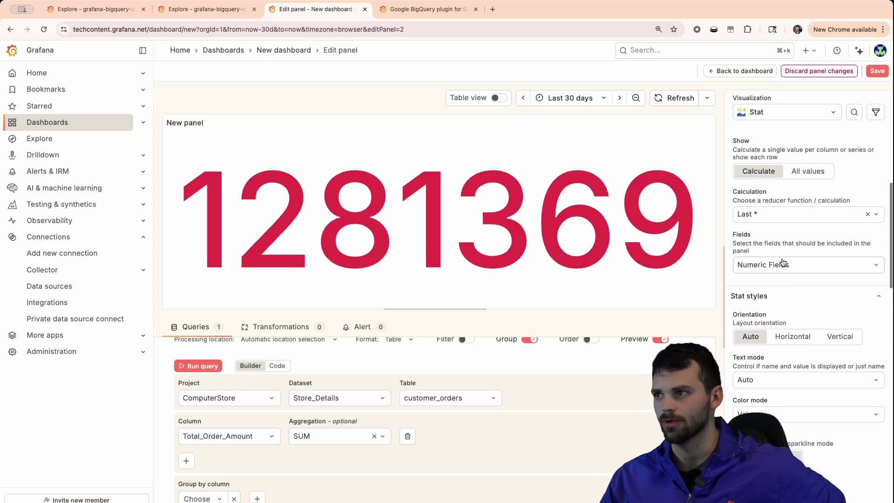
scroll(766, 253, down, 8)
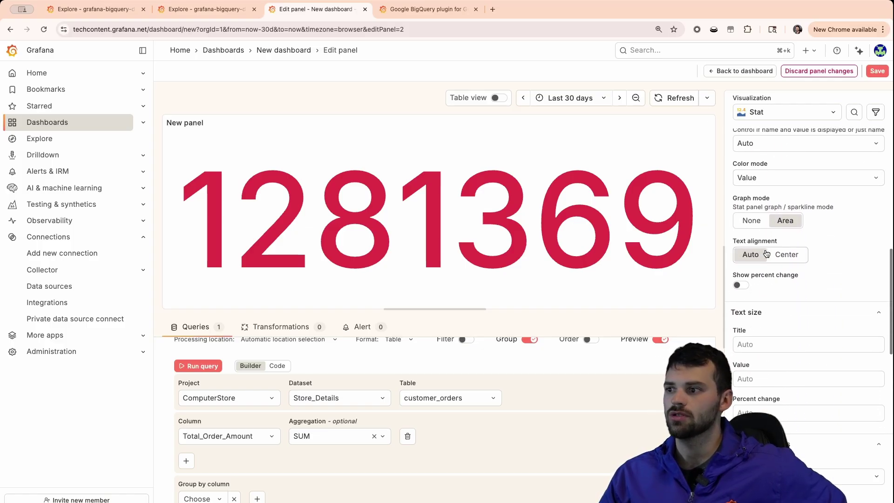
scroll(753, 165, up, 5)
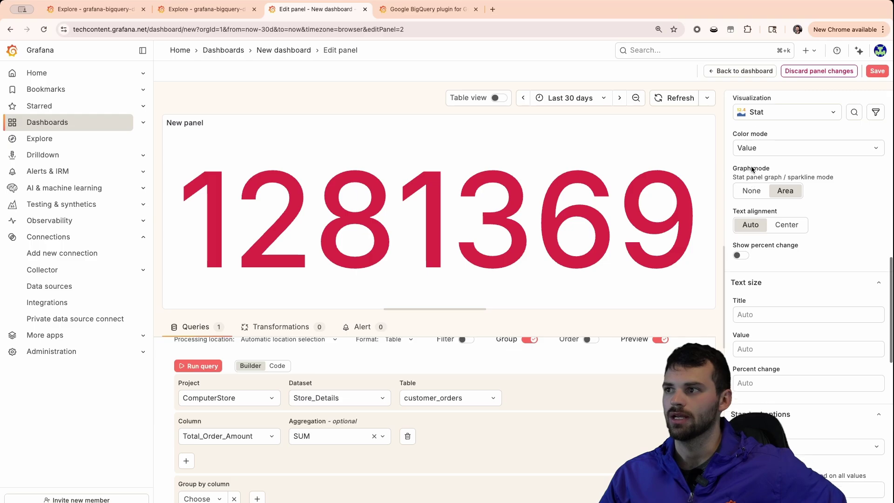
scroll(752, 170, down, 4)
scroll(752, 171, down, 3)
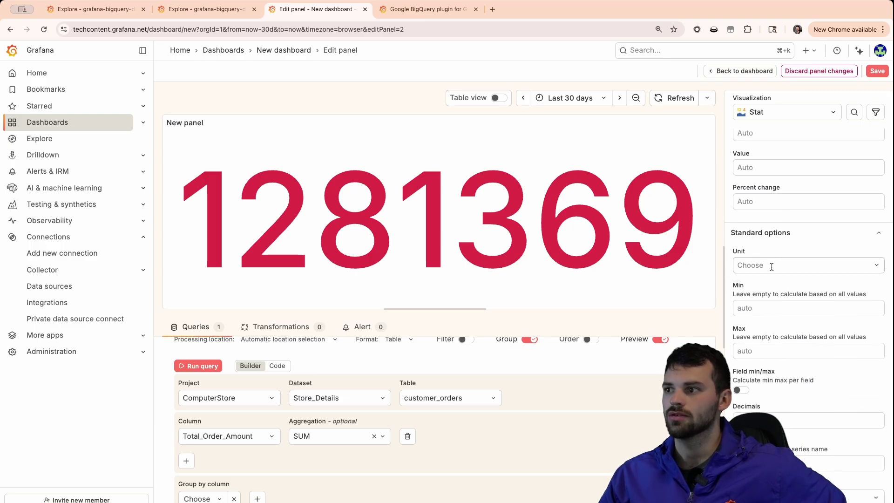
Set the Stat's unit to Currency > Dollars ($) so it reads $1.28M.
click(772, 265)
scroll(766, 361, down, 2)
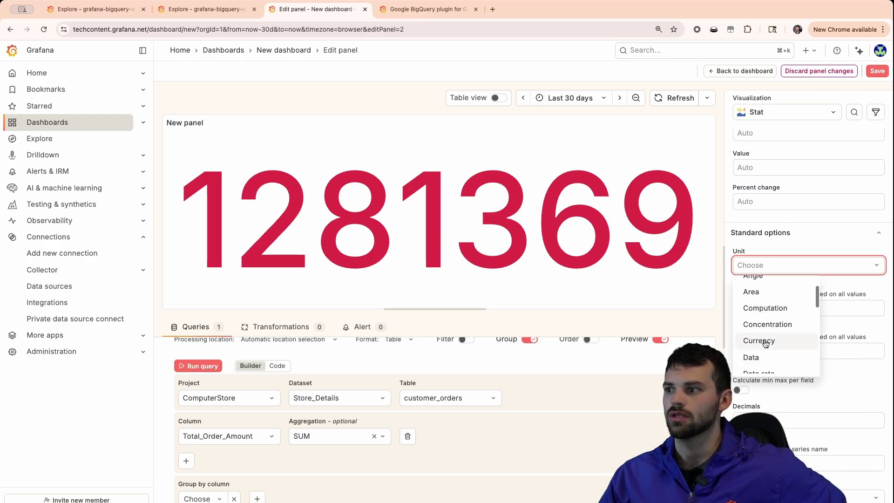
mouse_move(766, 343)
click(850, 289)
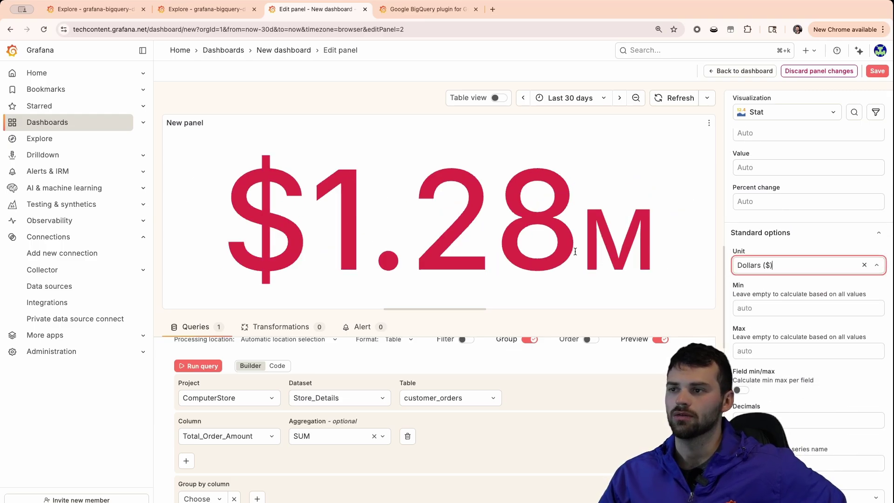
double_click(415, 198)
click(415, 199)
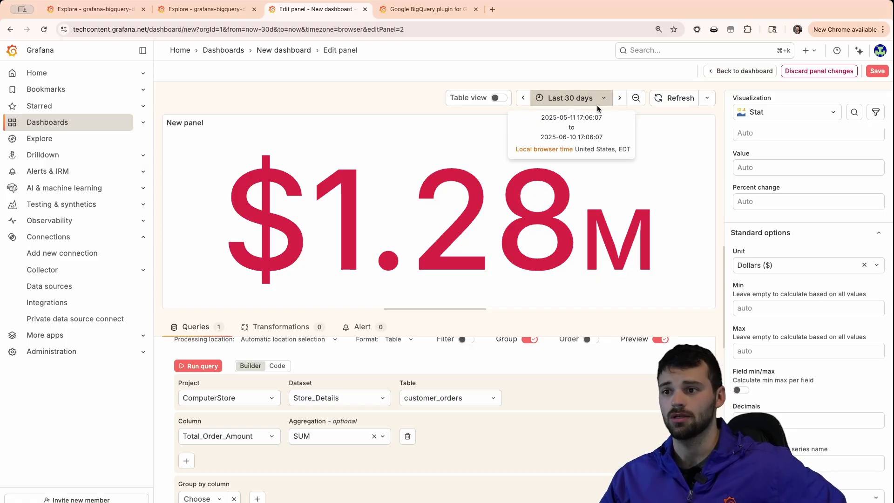
scroll(460, 383, down, 1)
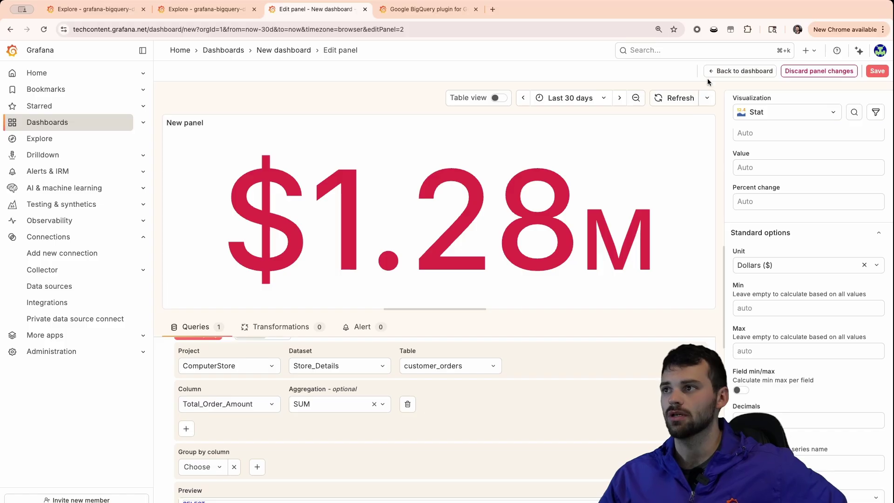
Back on the dashboard, move the $1.28M stat above the time series and switch to Auto grid.
click(719, 72)
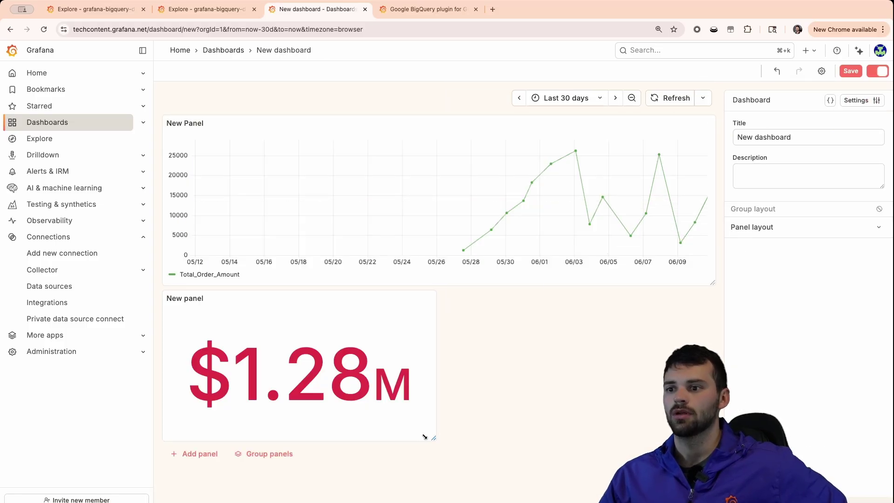
drag(337, 305, 448, 218)
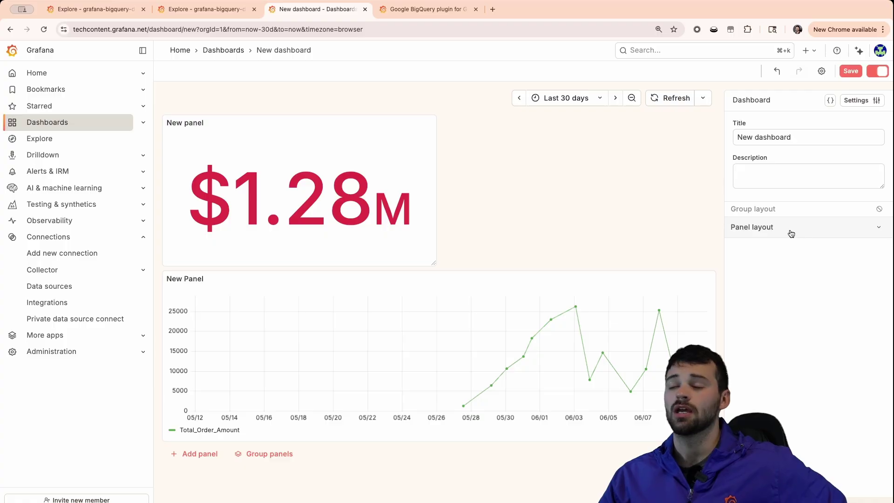
click(784, 228)
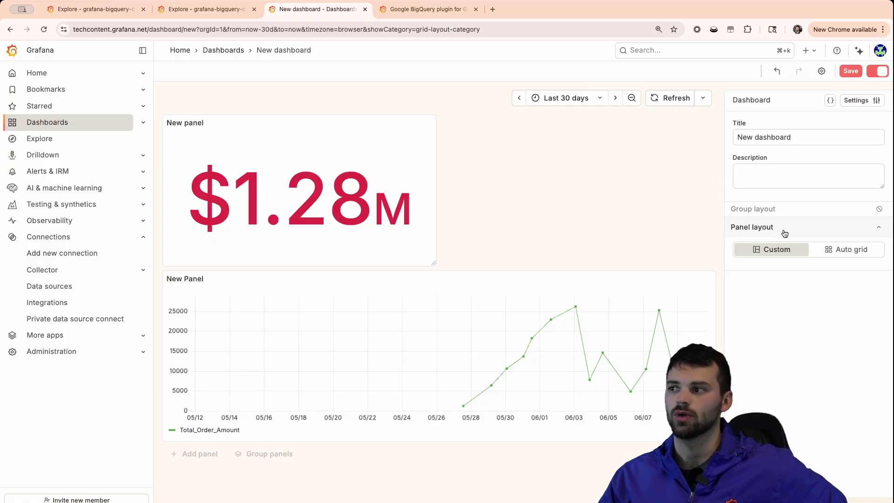
click(852, 252)
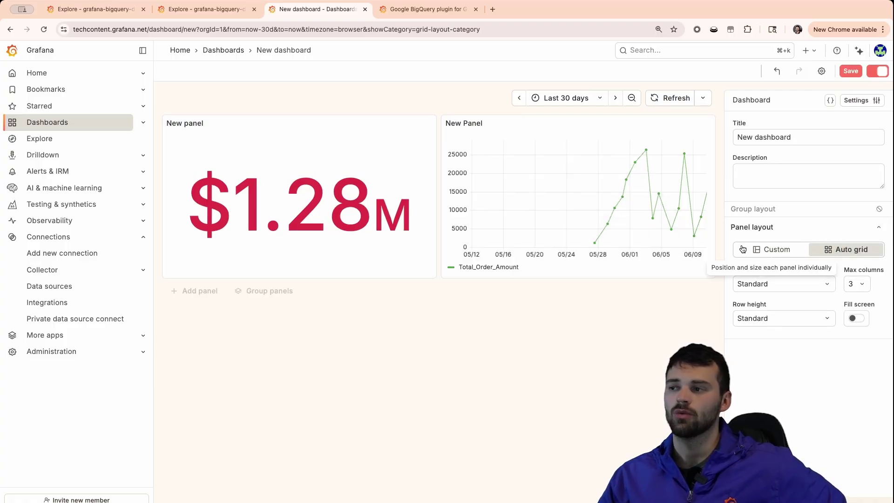
Configure the auto grid with Narrow minimum column width, 2 max columns and Tall rows.
click(760, 286)
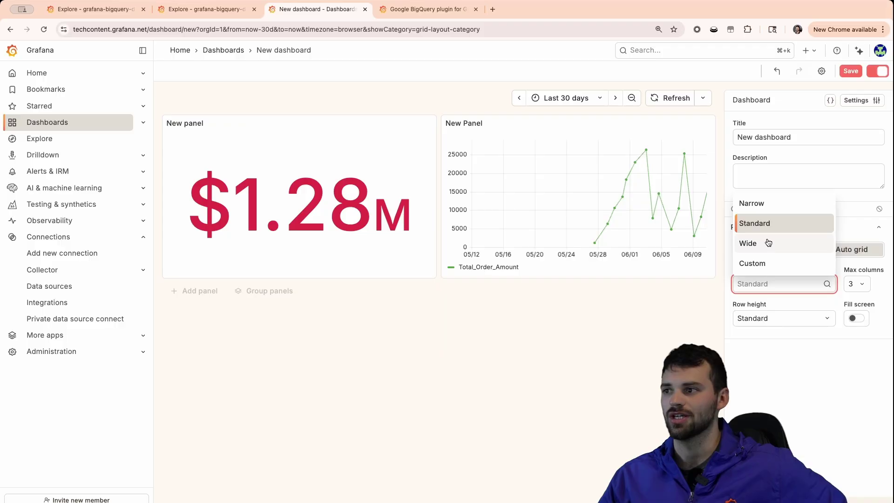
click(771, 243)
click(768, 282)
click(773, 272)
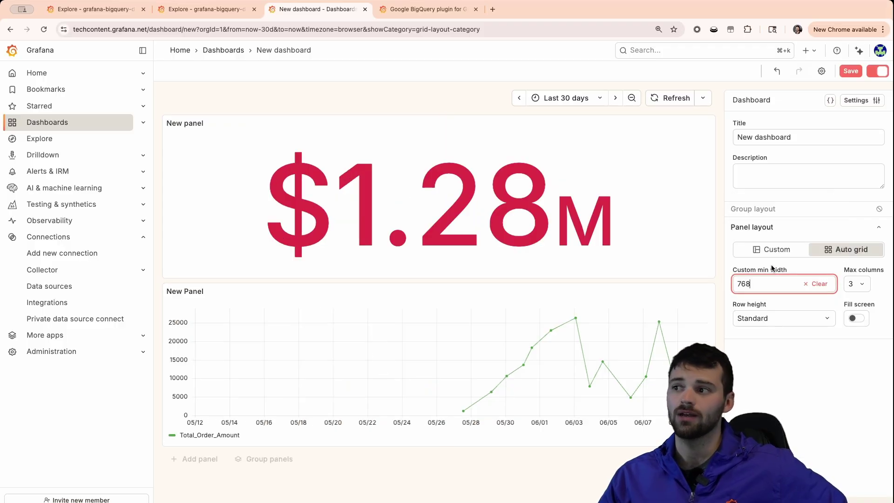
click(856, 283)
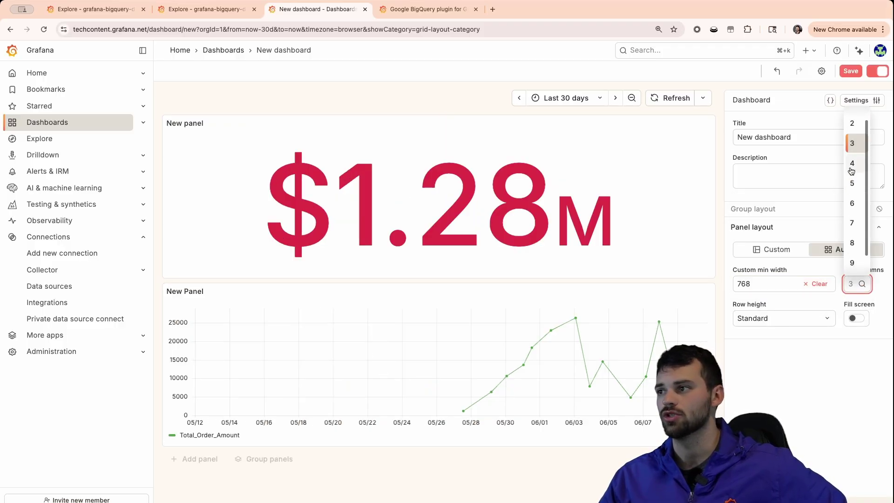
click(852, 123)
click(813, 284)
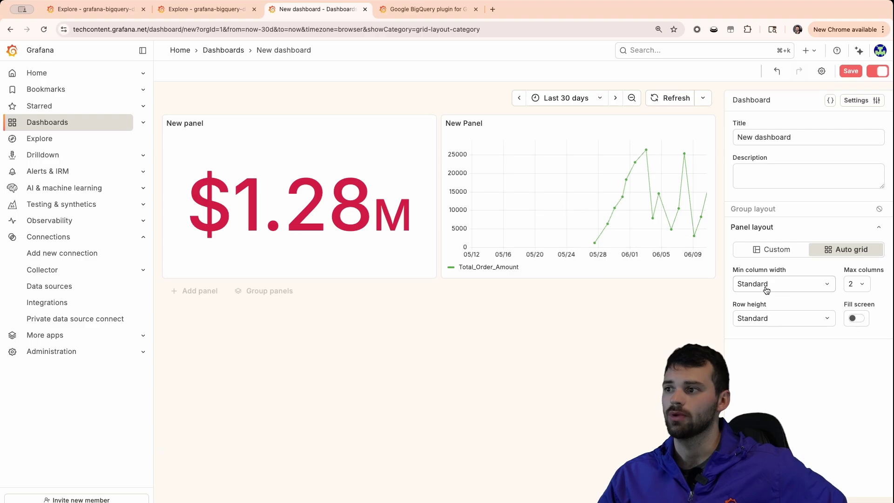
click(766, 284)
click(754, 202)
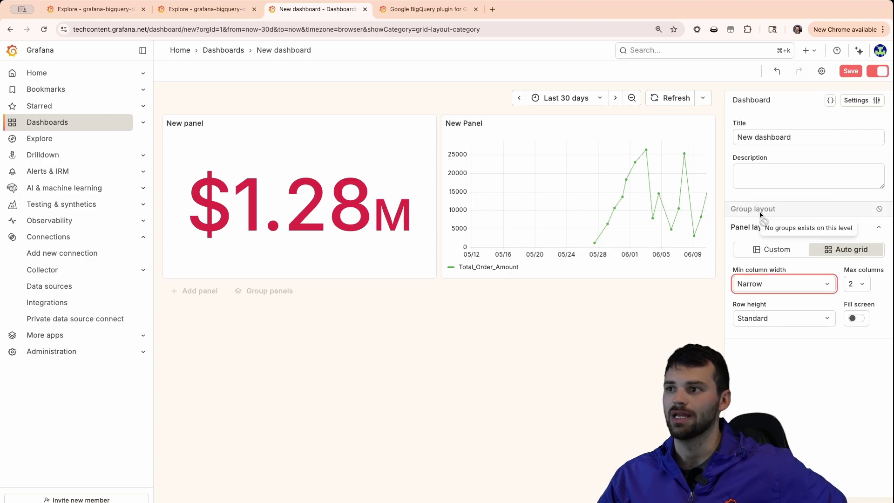
click(769, 319)
click(764, 280)
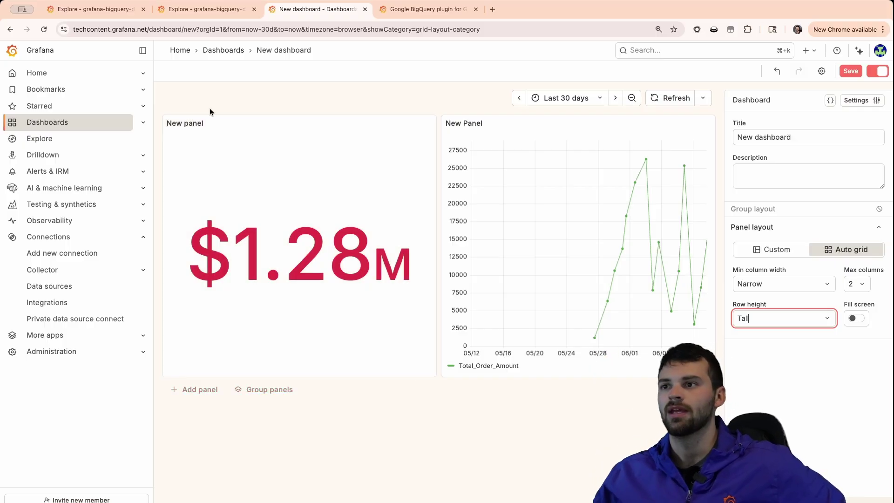
click(307, 93)
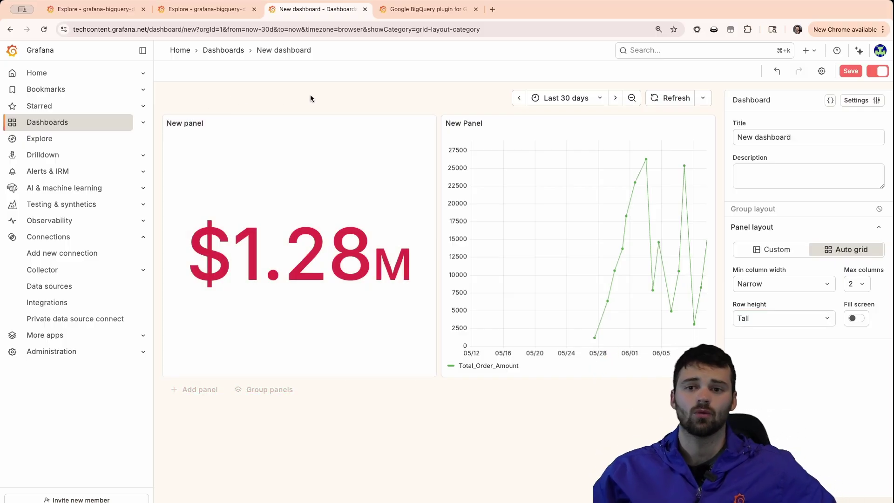